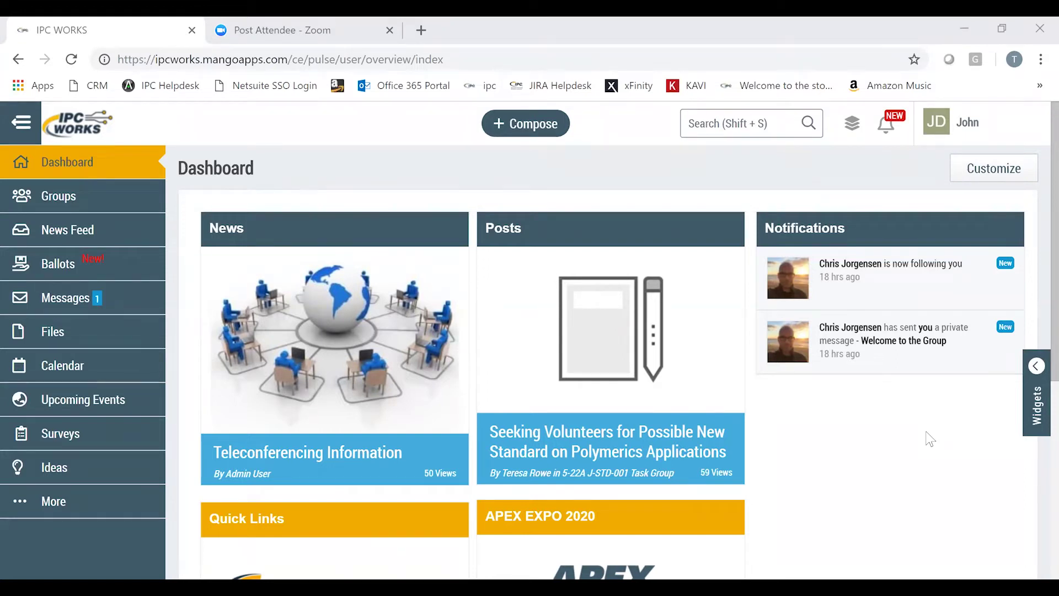
- Open the account's own profile page and show the available profile tools
{"action": "left_click", "coordinate": [945, 124]}
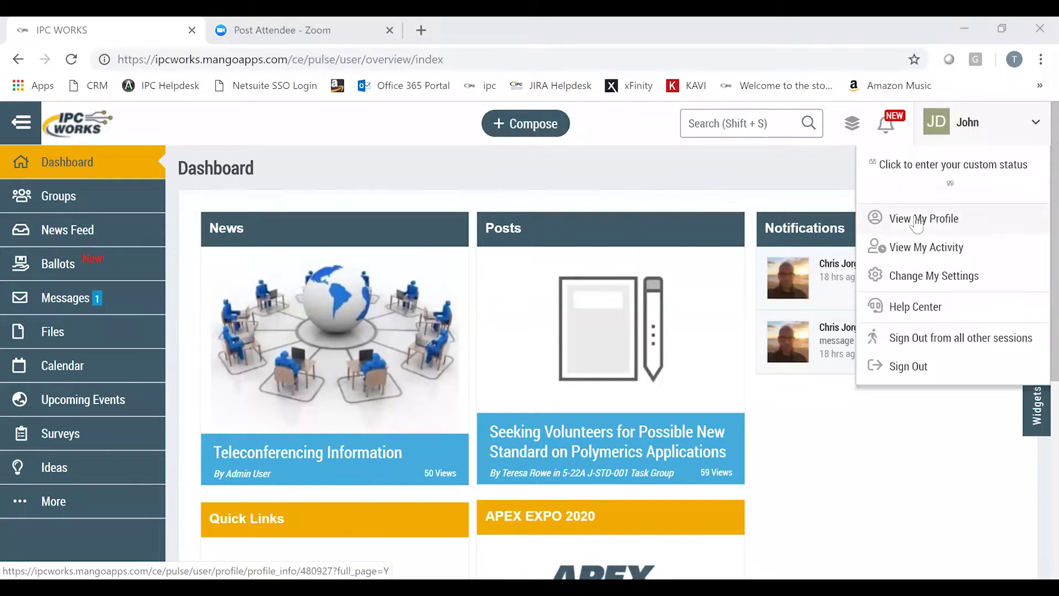
{"action": "left_click", "coordinate": [918, 224]}
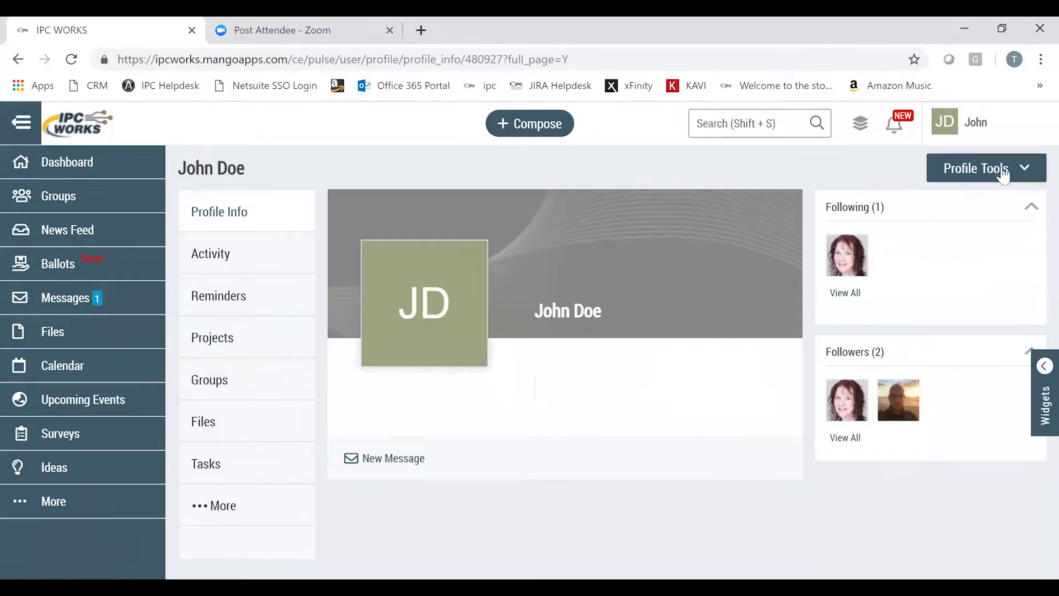
{"action": "left_click", "coordinate": [1022, 173]}
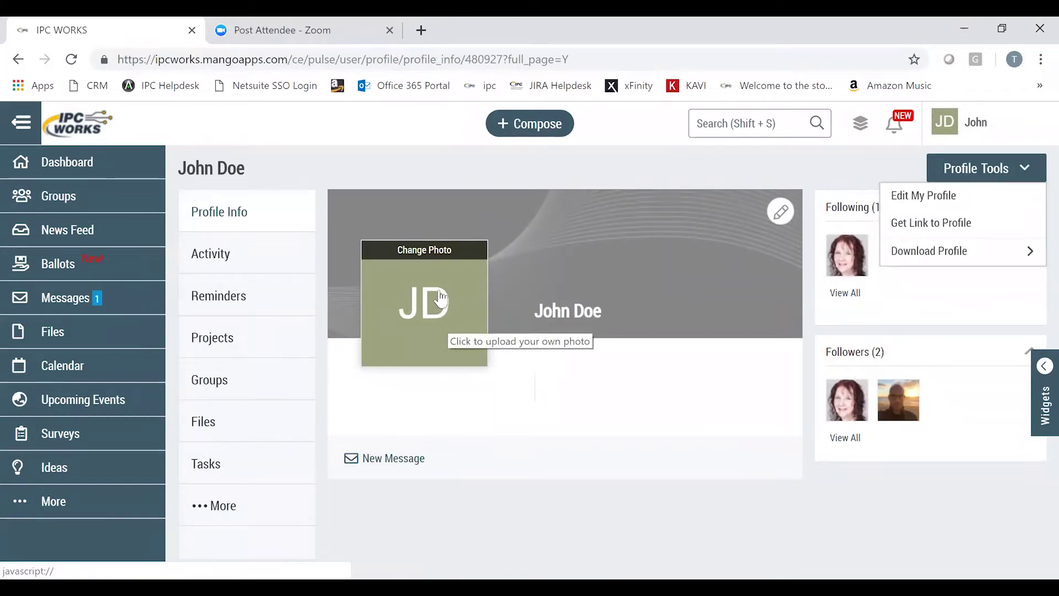
{"action": "left_click", "coordinate": [960, 133]}
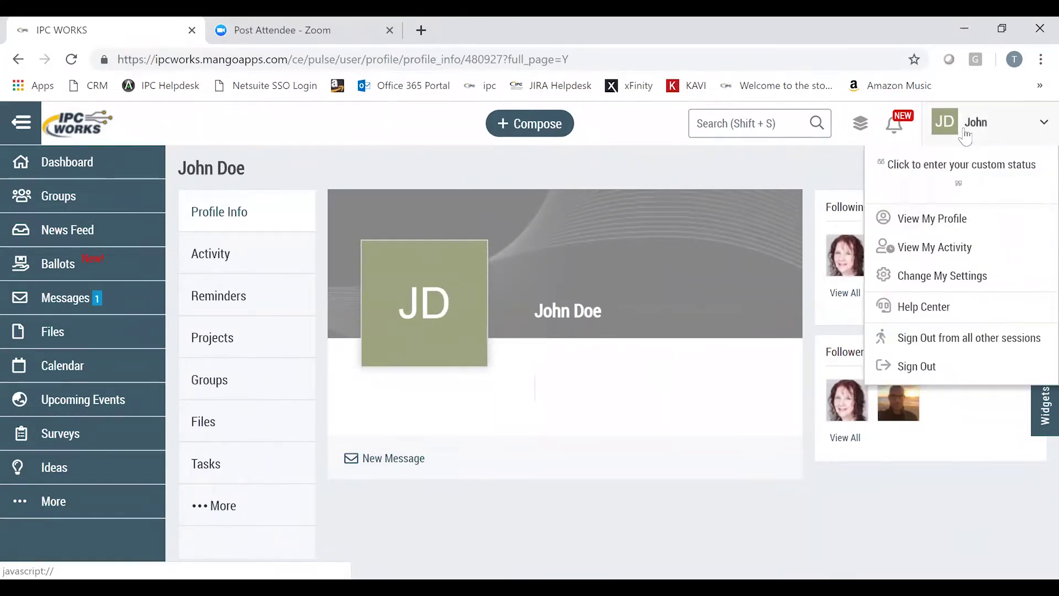
{"action": "left_click", "coordinate": [959, 181]}
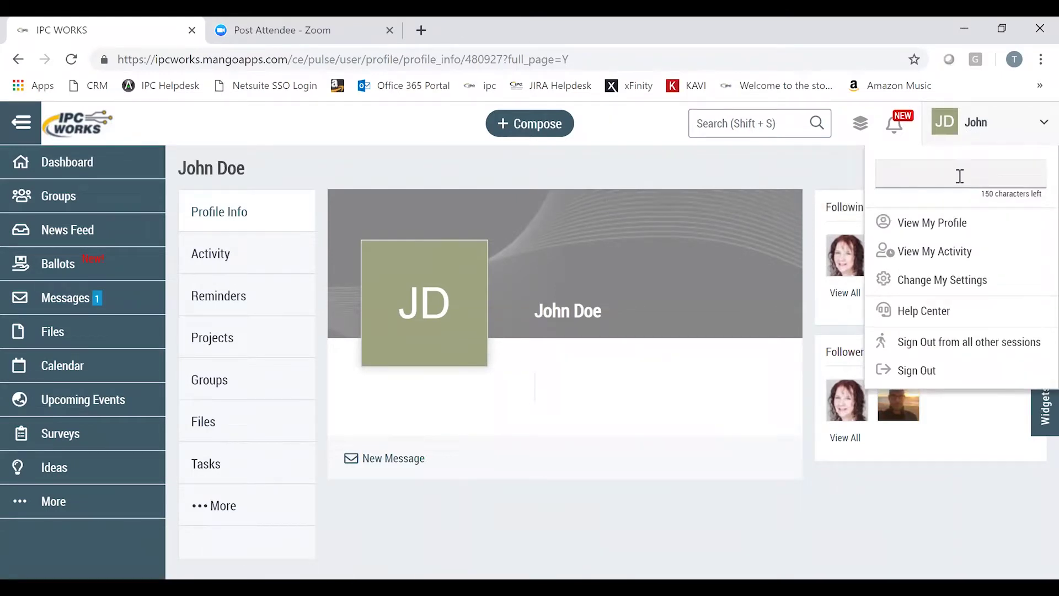
{"action": "left_click", "coordinate": [1034, 523]}
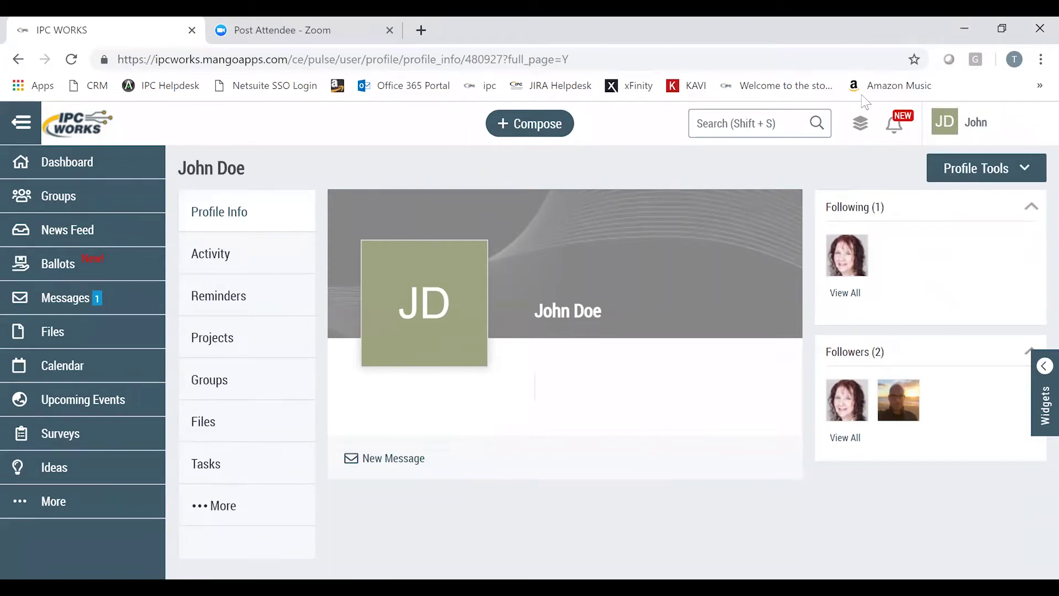
- Set the account's custom status to "IN THE OFFICE"
{"action": "mouse_move", "coordinate": [418, 255]}
{"action": "left_click", "coordinate": [976, 122]}
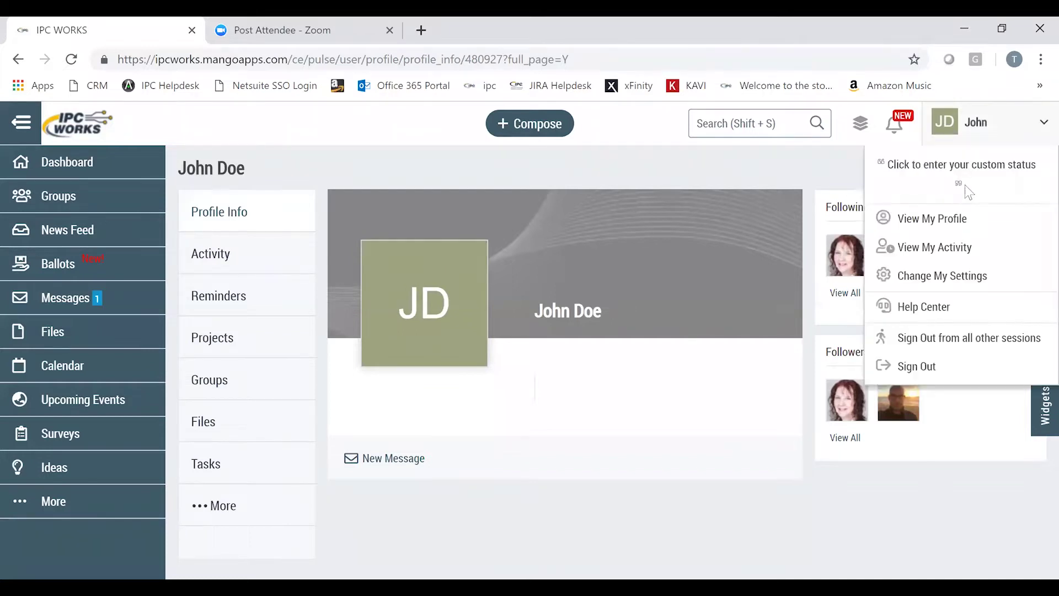
{"action": "left_click", "coordinate": [967, 183]}
{"action": "type", "text": "IN TH"}
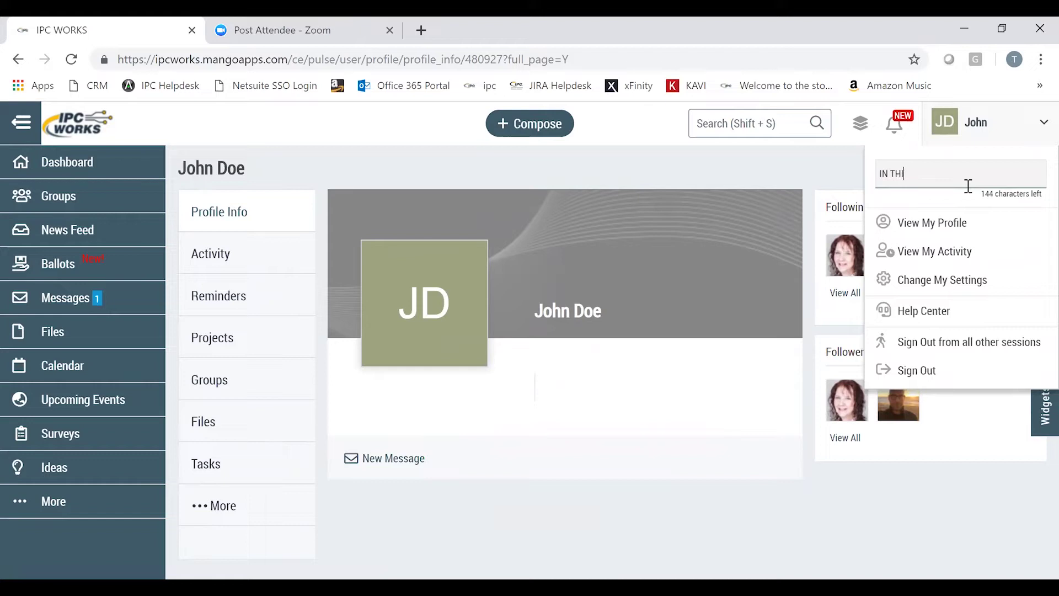
{"action": "type", "text": "E OFFICE"}
{"action": "key", "text": "Return"}
- Open the account's personal notification settings for in-app and email notifications
{"action": "left_click", "coordinate": [964, 115]}
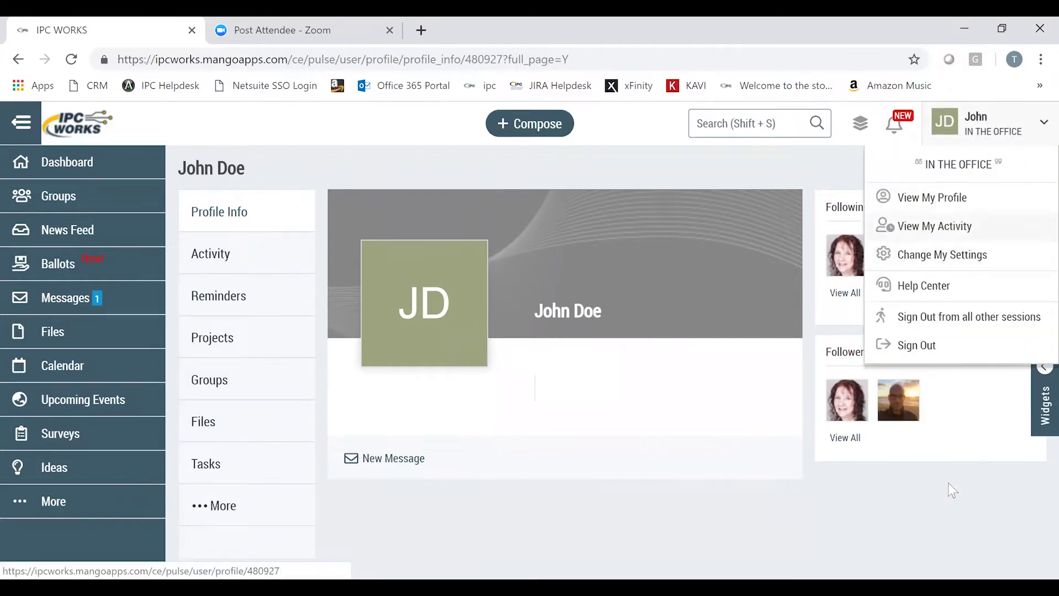
{"action": "mouse_move", "coordinate": [993, 132]}
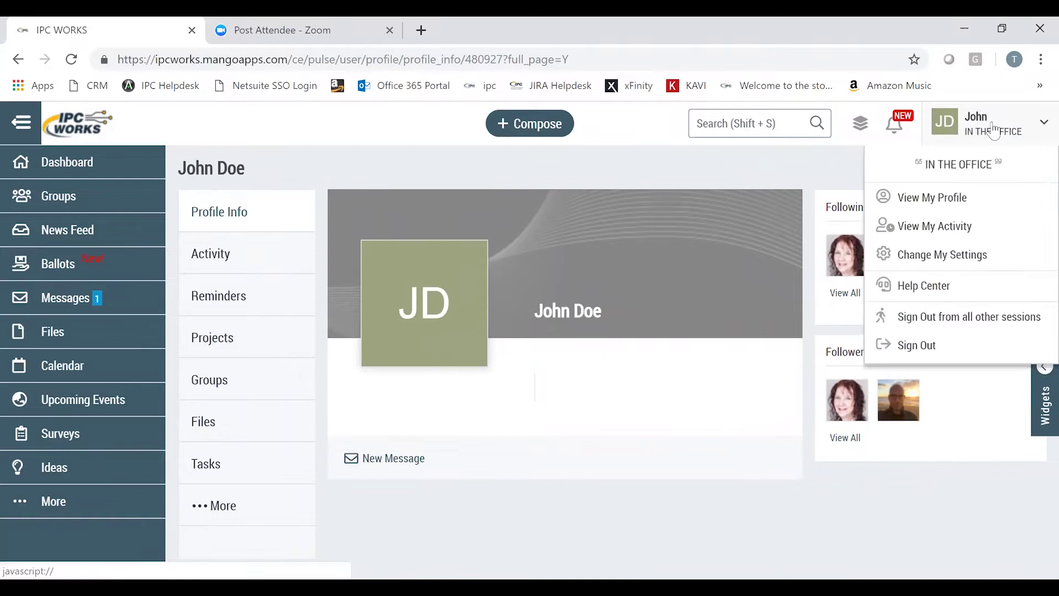
{"action": "left_click", "coordinate": [927, 259]}
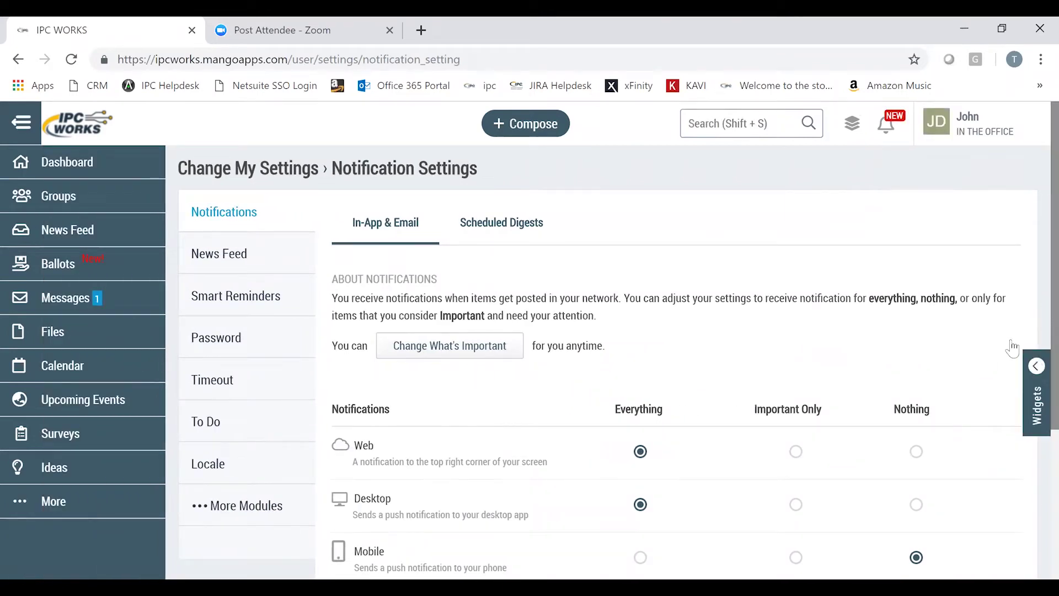
{"action": "scroll", "coordinate": [1033, 236], "scroll_direction": "down", "scroll_amount": 2}
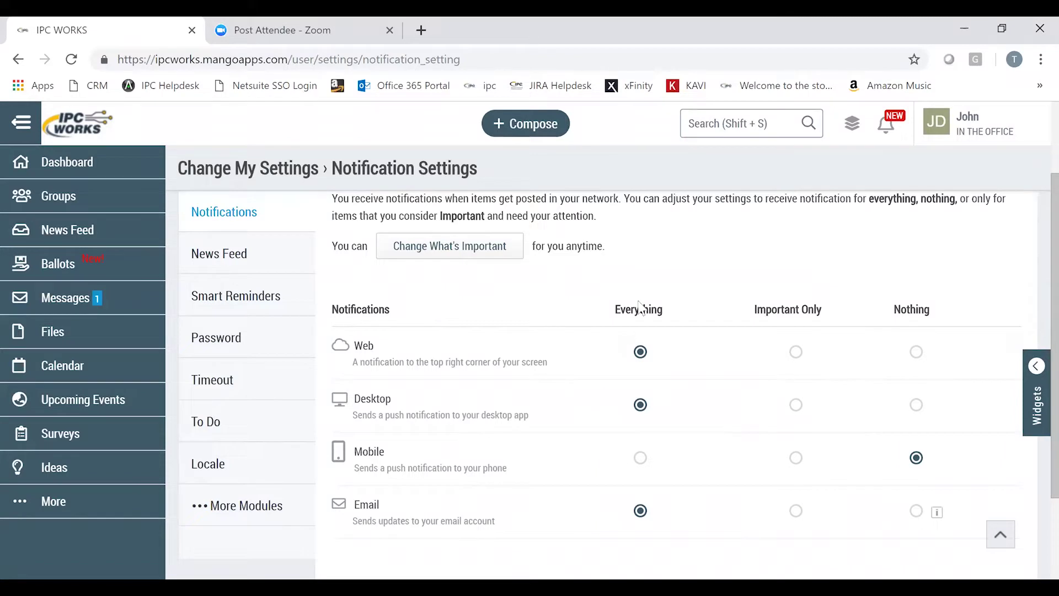
- Try switching web, desktop, mobile and email notifications all to Nothing
{"action": "left_click", "coordinate": [639, 350]}
{"action": "left_click", "coordinate": [641, 460]}
{"action": "left_click", "coordinate": [916, 354]}
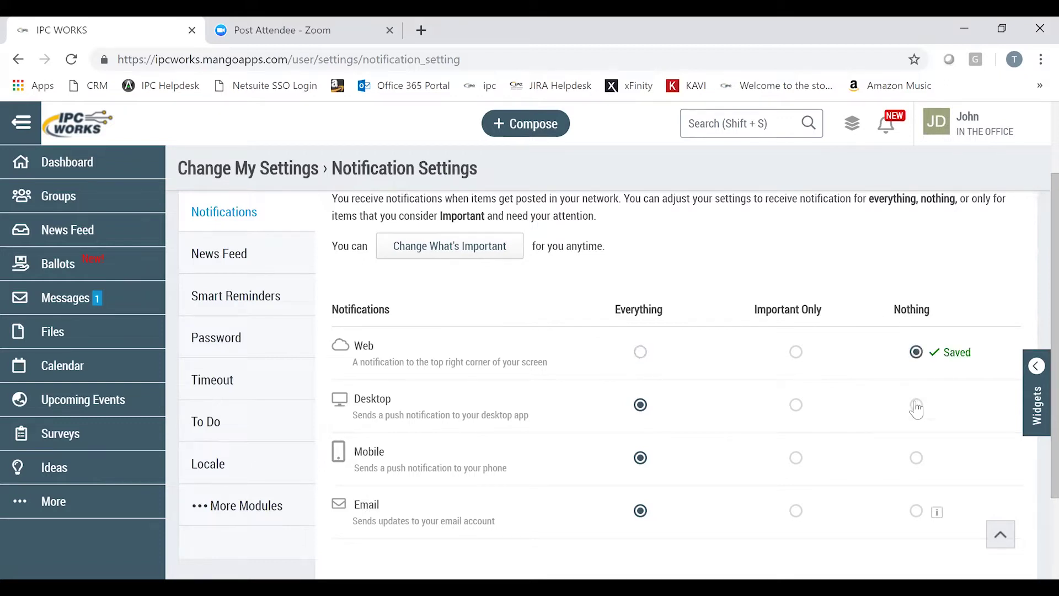
{"action": "left_click", "coordinate": [916, 405]}
{"action": "left_click", "coordinate": [918, 463]}
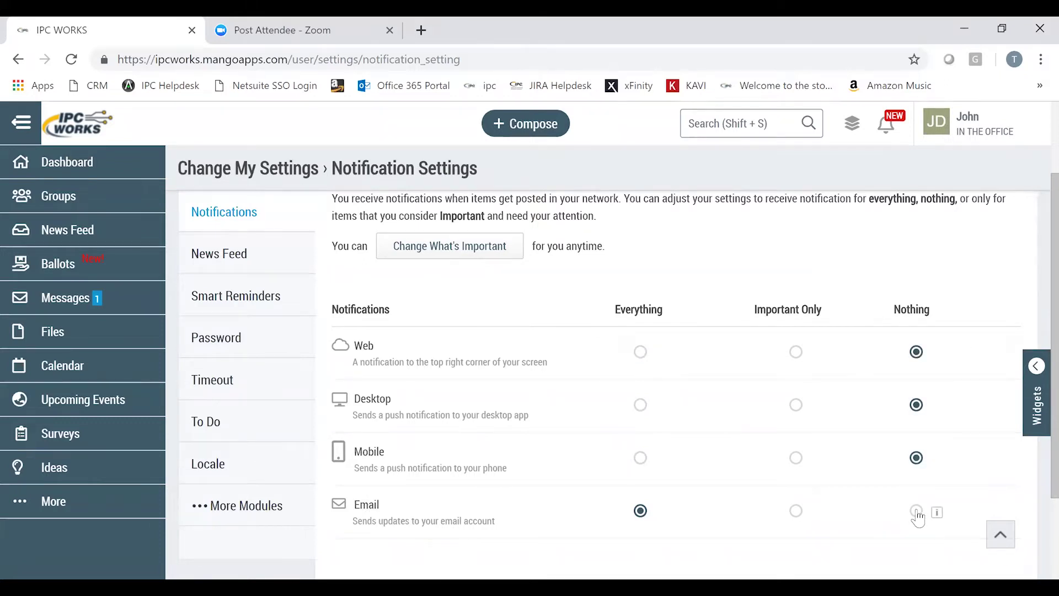
{"action": "left_click", "coordinate": [916, 512]}
- Set web and desktop notifications to Everything, and mobile and email notifications to Important Only
{"action": "left_click", "coordinate": [639, 407]}
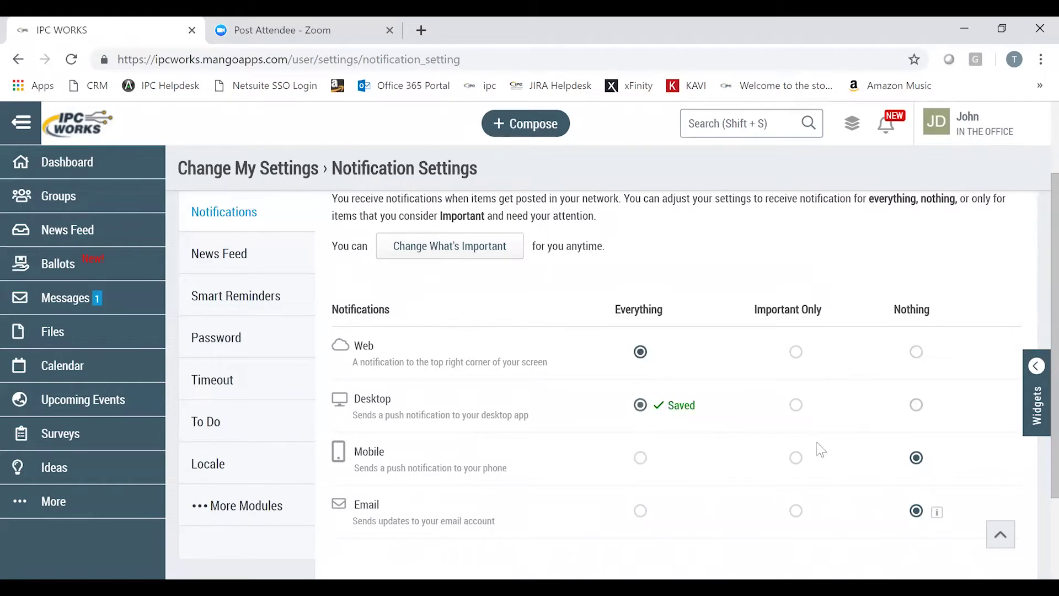
{"action": "left_click", "coordinate": [797, 459]}
{"action": "left_click", "coordinate": [798, 512]}
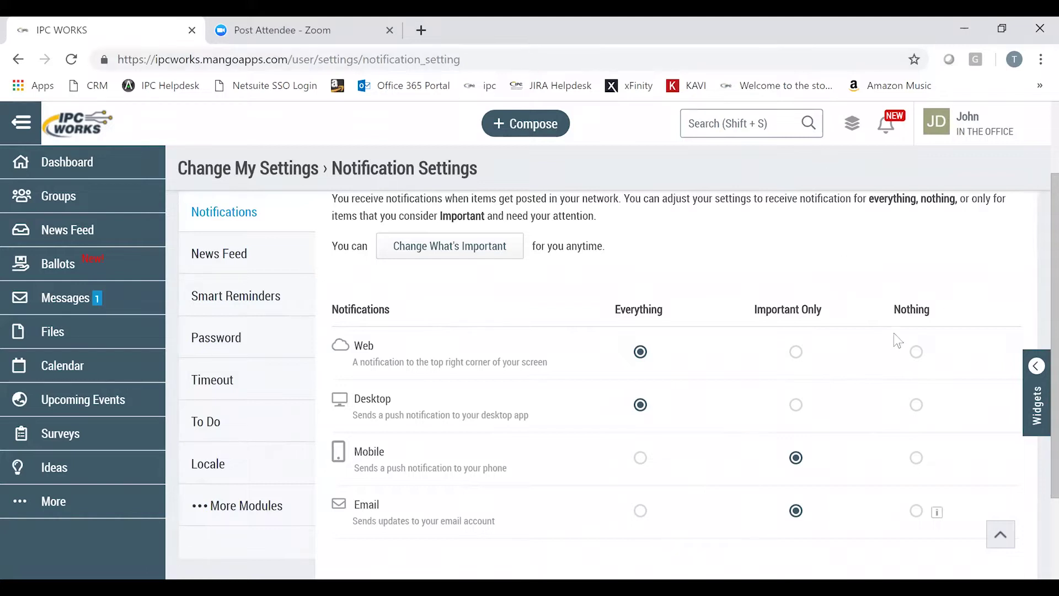
{"action": "scroll", "coordinate": [896, 339], "scroll_direction": "up", "scroll_amount": 2}
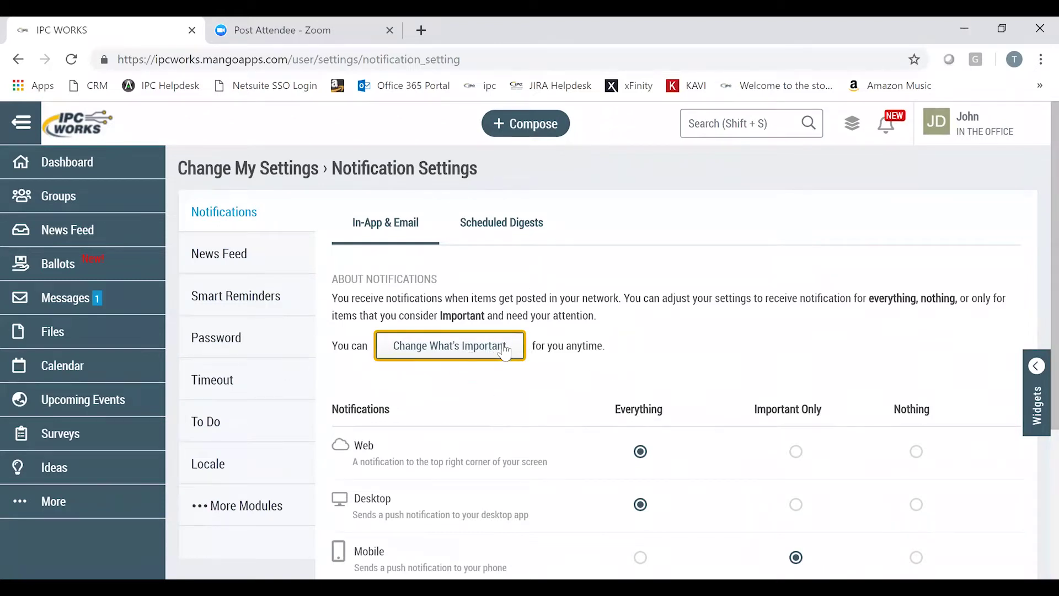
{"action": "left_click", "coordinate": [945, 133]}
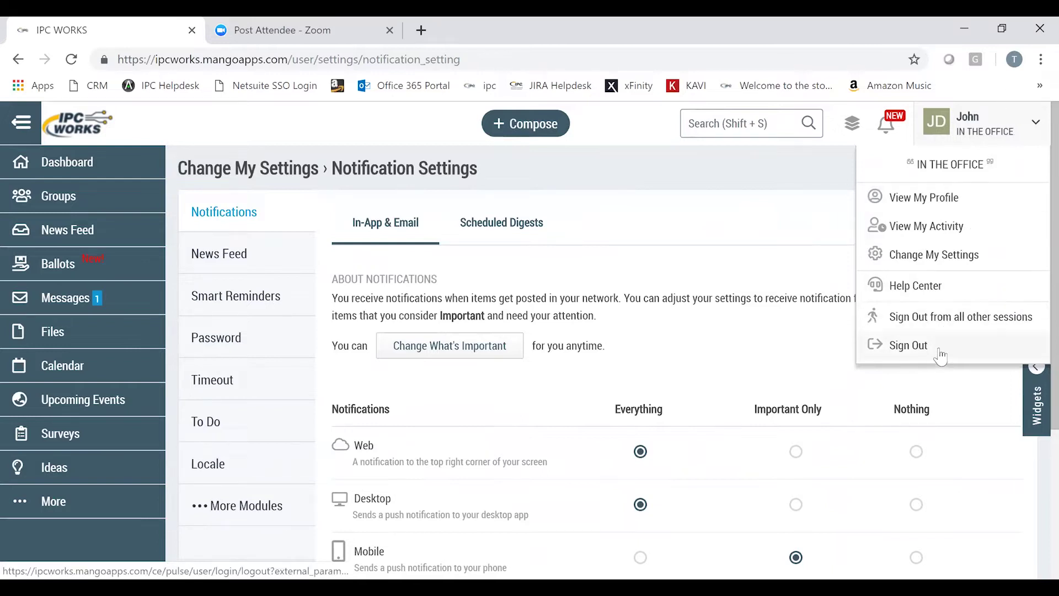
{"action": "left_click", "coordinate": [893, 127]}
{"action": "left_click", "coordinate": [973, 130]}
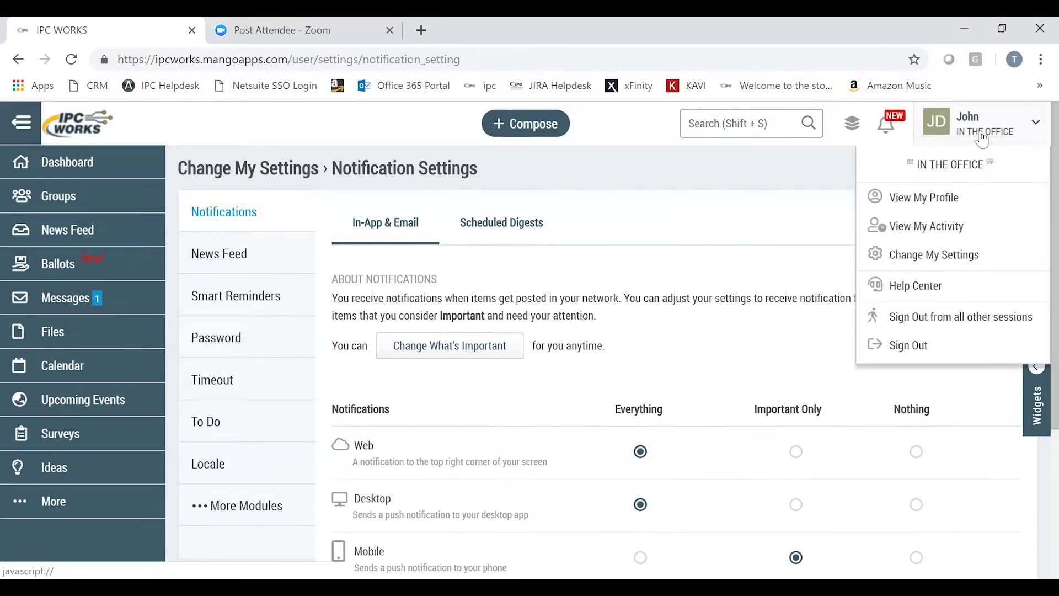
{"action": "left_click", "coordinate": [796, 166]}
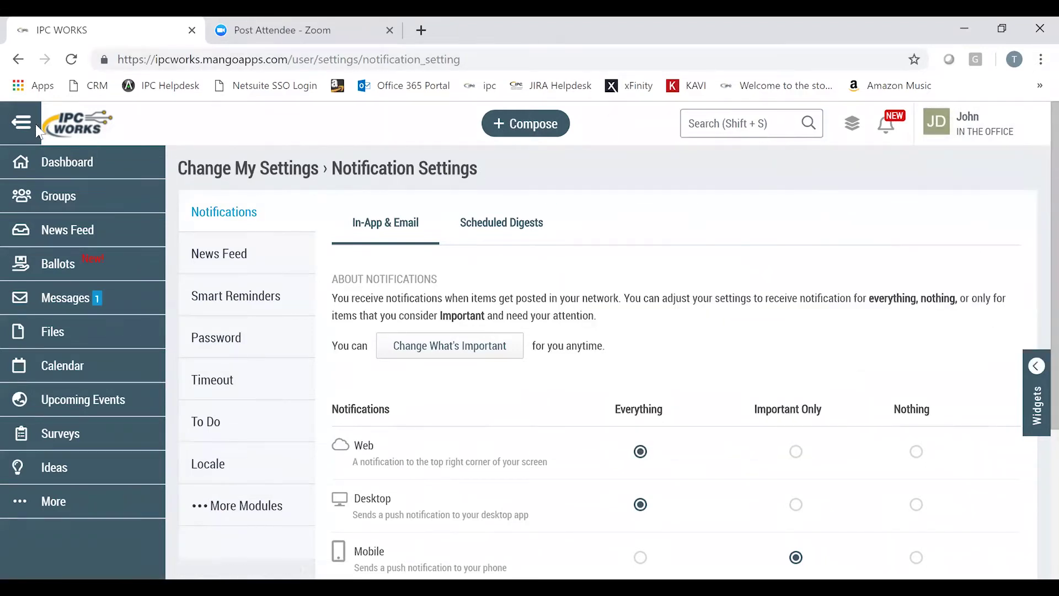
- Show the unread notifications, mark them all as read and close the notification list
{"action": "mouse_move", "coordinate": [896, 130]}
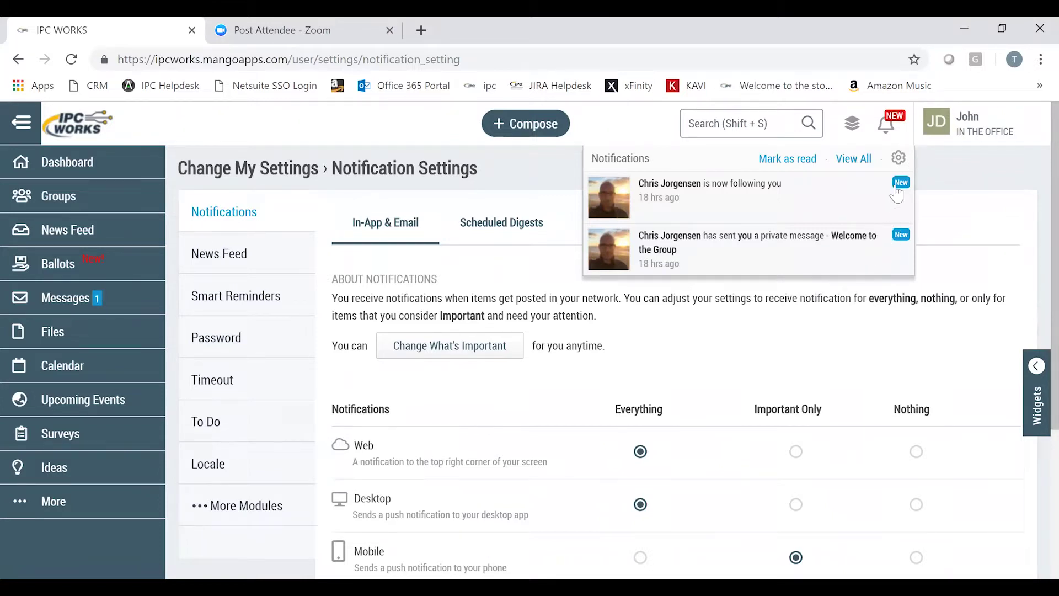
{"action": "left_click", "coordinate": [898, 160]}
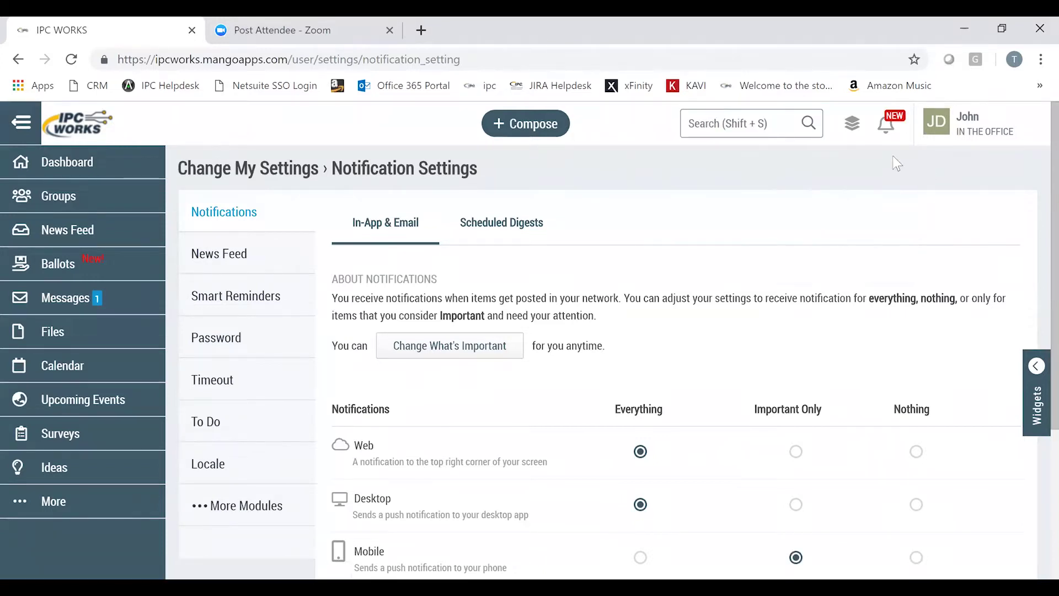
{"action": "left_click", "coordinate": [886, 125]}
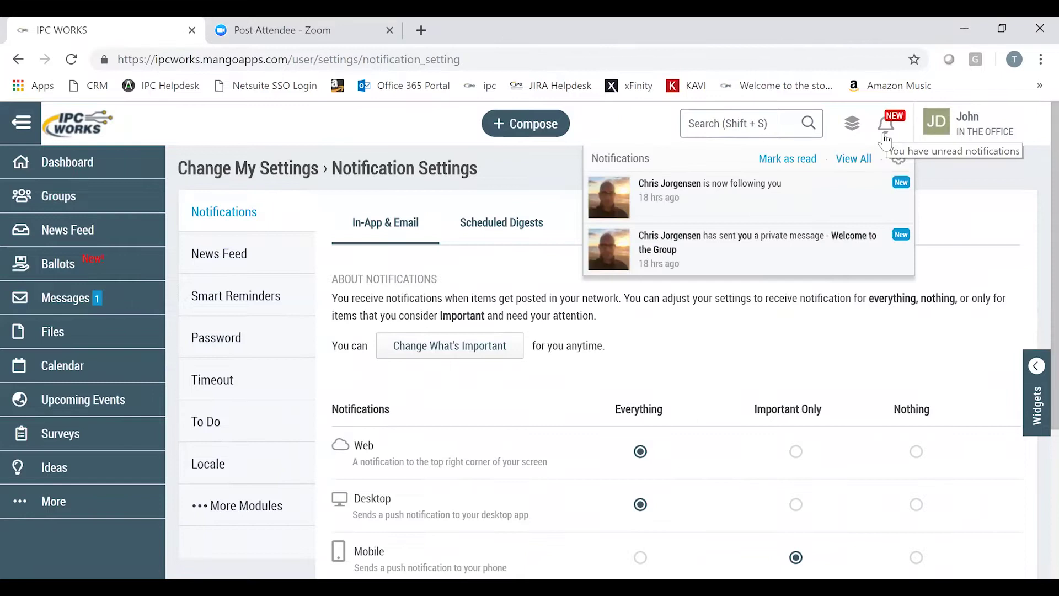
{"action": "left_click", "coordinate": [808, 164]}
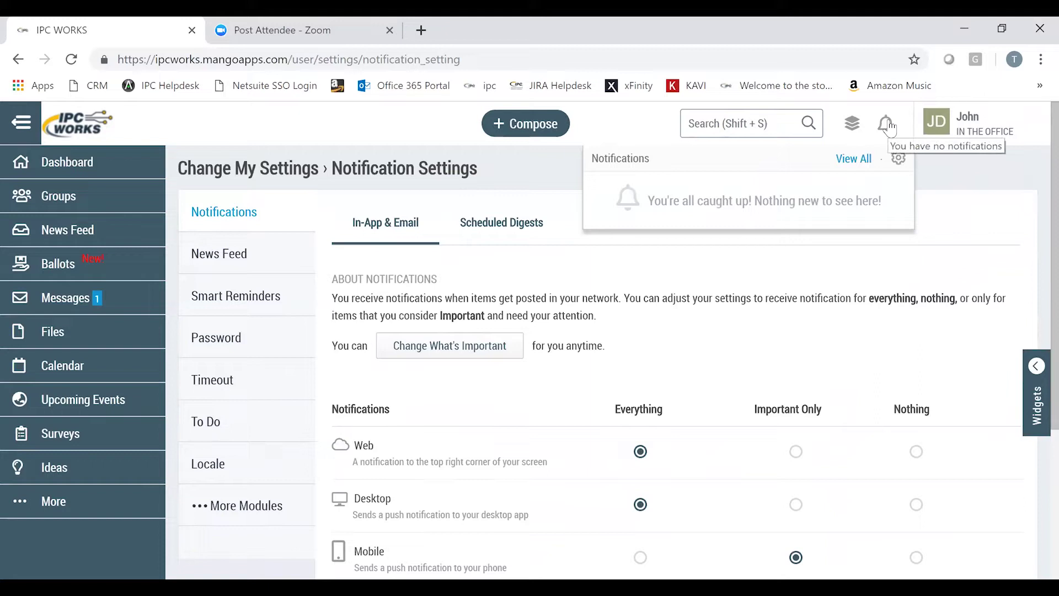
{"action": "left_click", "coordinate": [945, 184]}
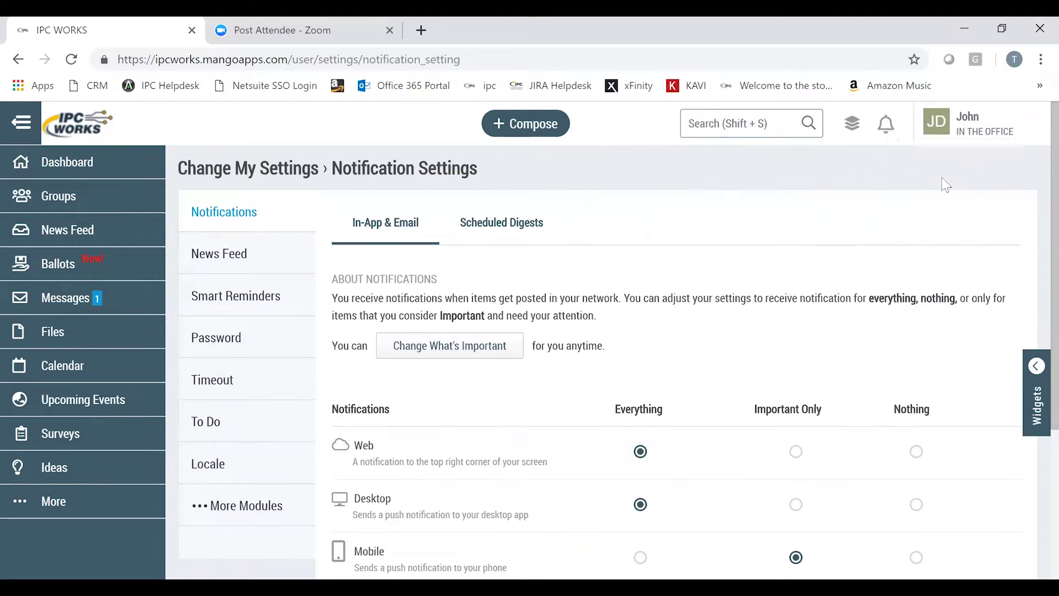
- Review the Quick Access list and the content types offered by Compose
{"action": "left_click", "coordinate": [852, 127]}
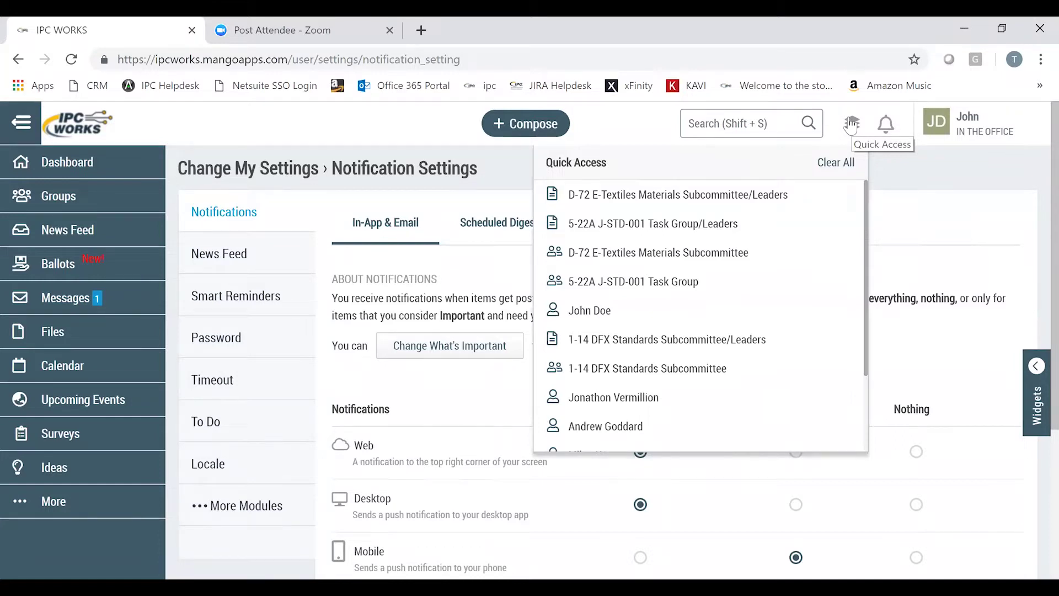
{"action": "left_click", "coordinate": [751, 124]}
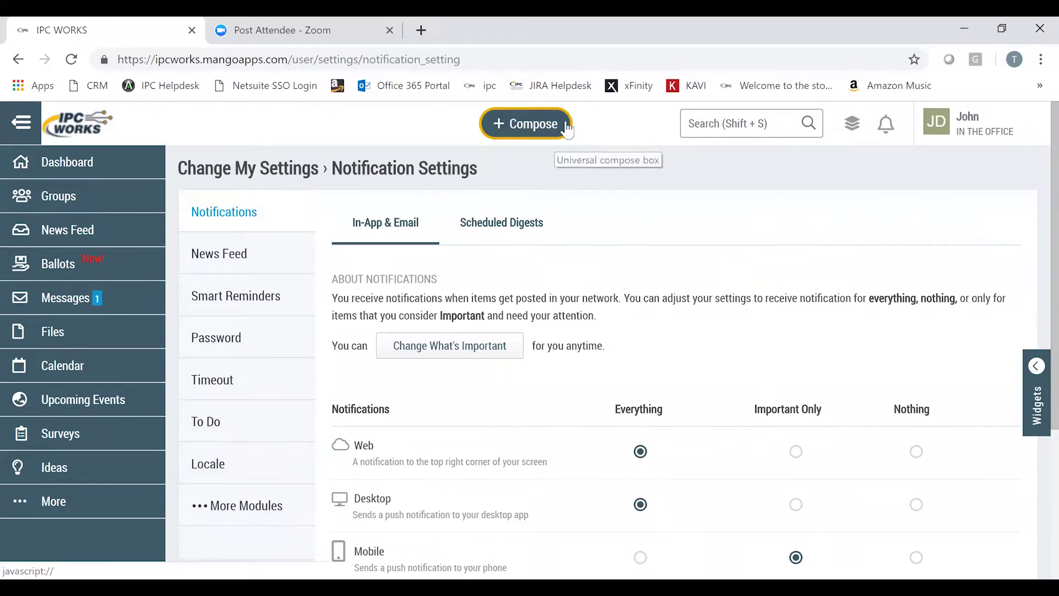
{"action": "left_click", "coordinate": [517, 133]}
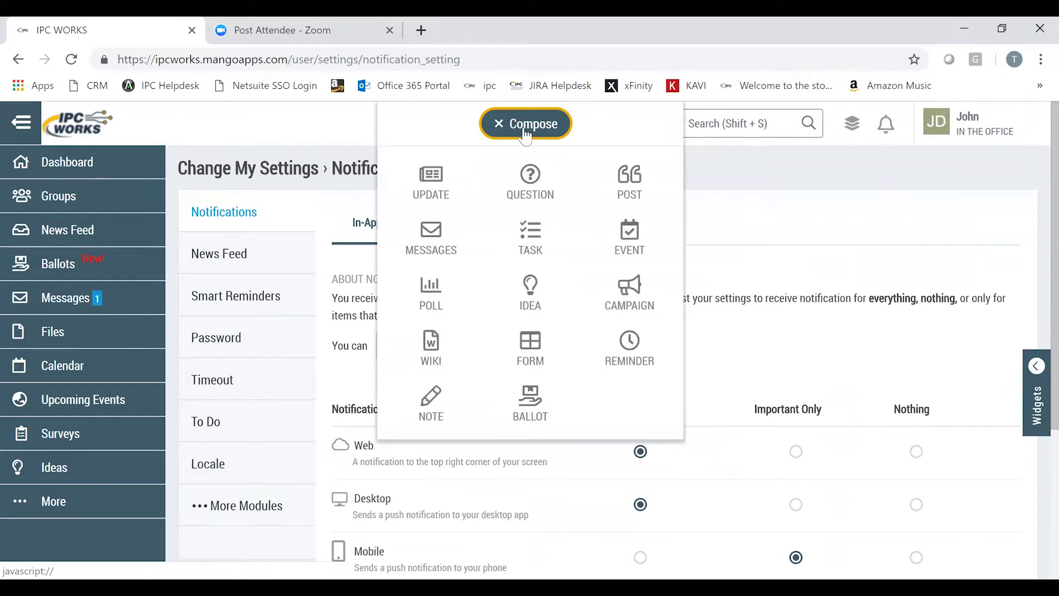
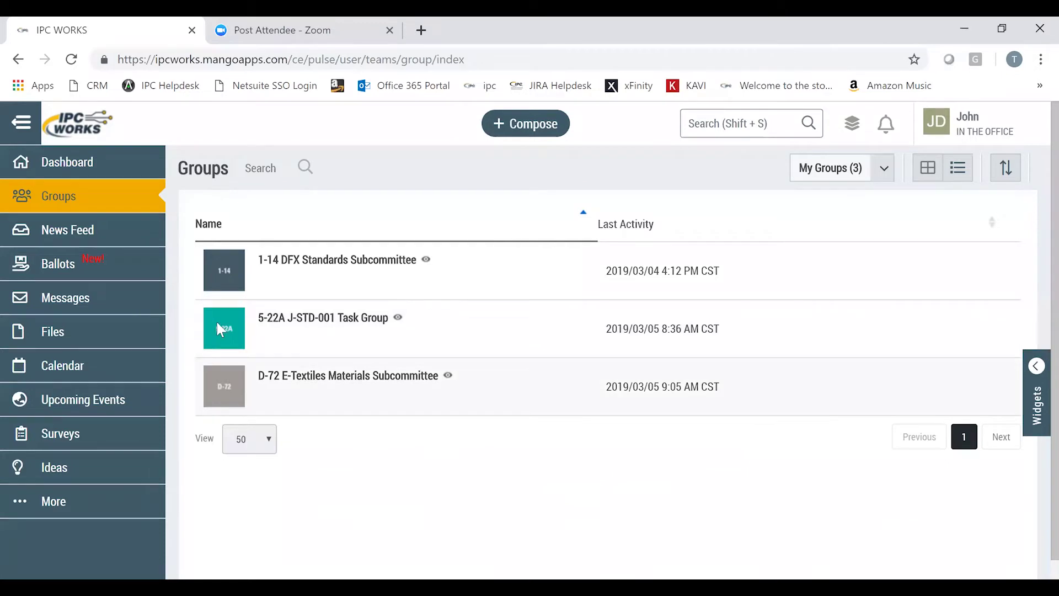
- View the News Feed and the Messages inbox with its welcome message
{"action": "left_click", "coordinate": [75, 231]}
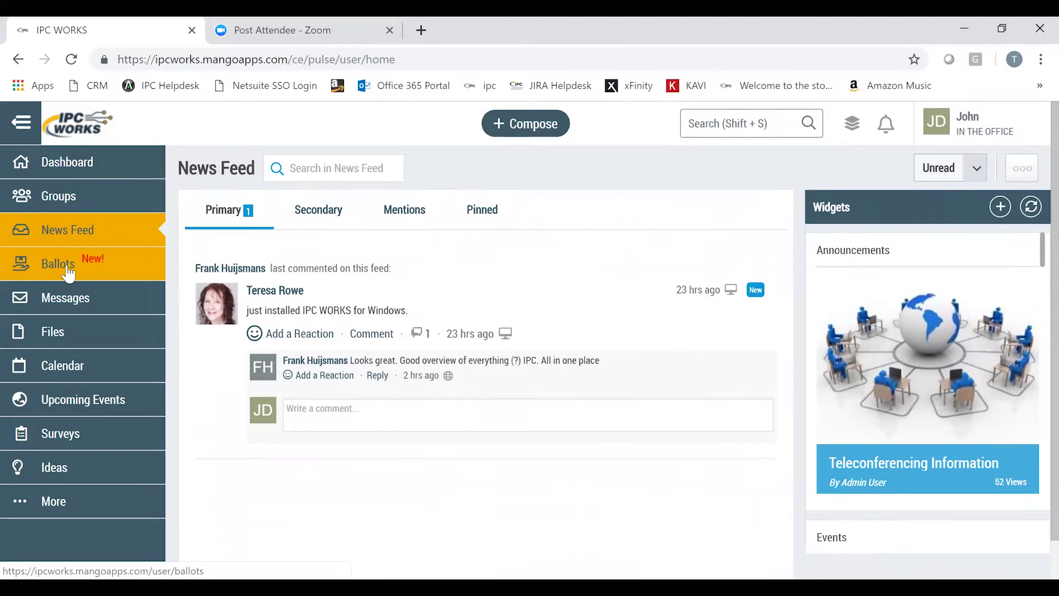
{"action": "left_click", "coordinate": [95, 303]}
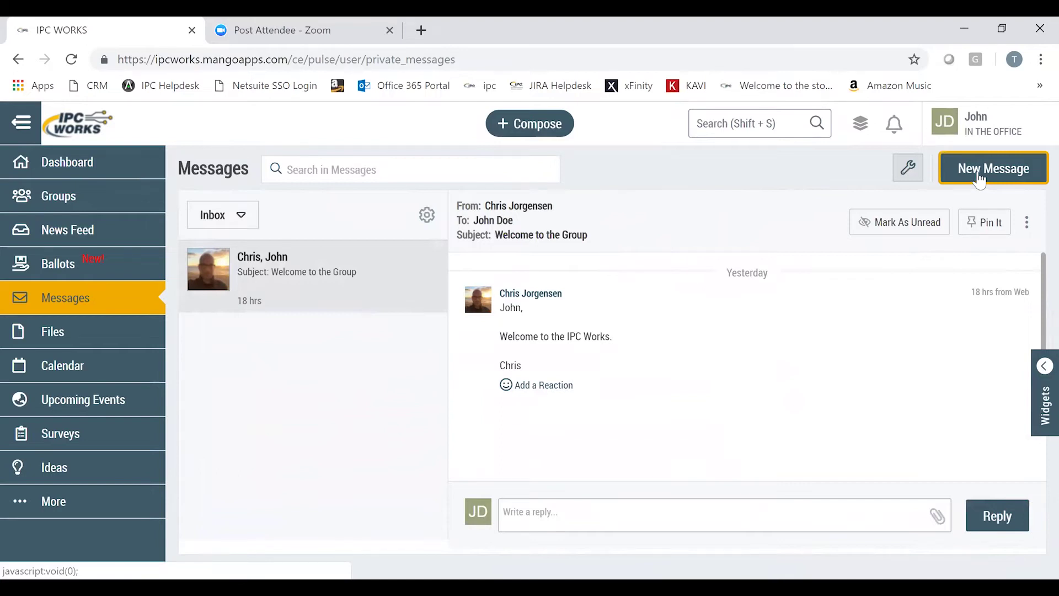
- Start composing a new private message and make its recipient field ready for entry
{"action": "left_click", "coordinate": [519, 134]}
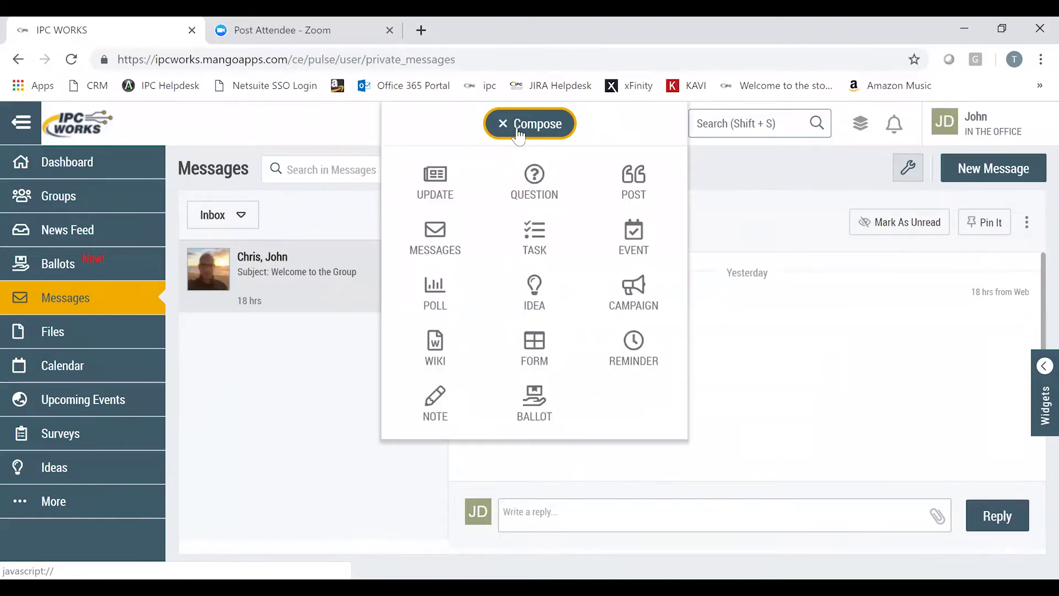
{"action": "left_click", "coordinate": [459, 234]}
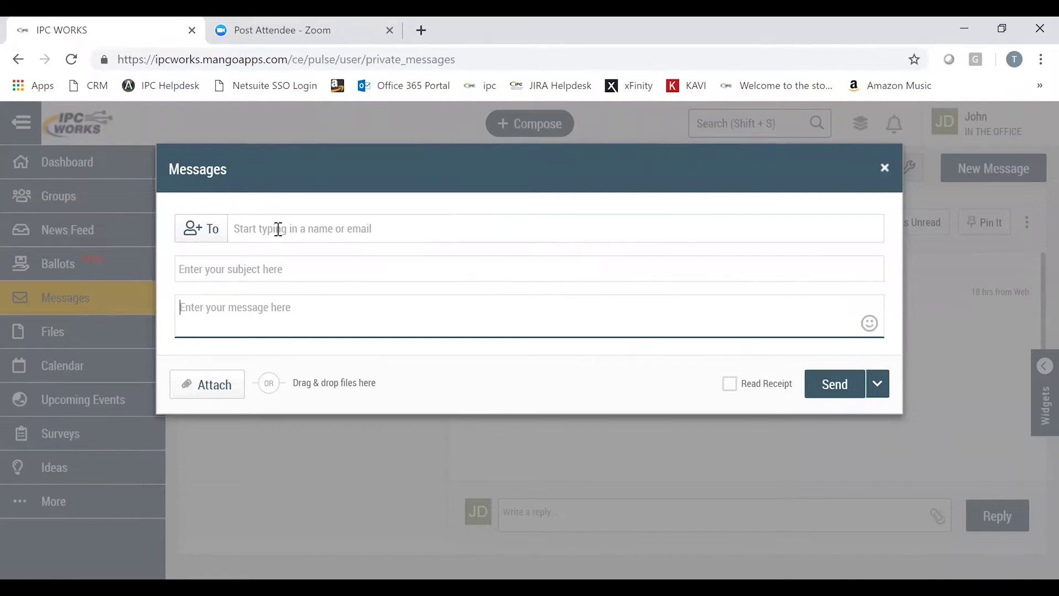
{"action": "left_click", "coordinate": [278, 229]}
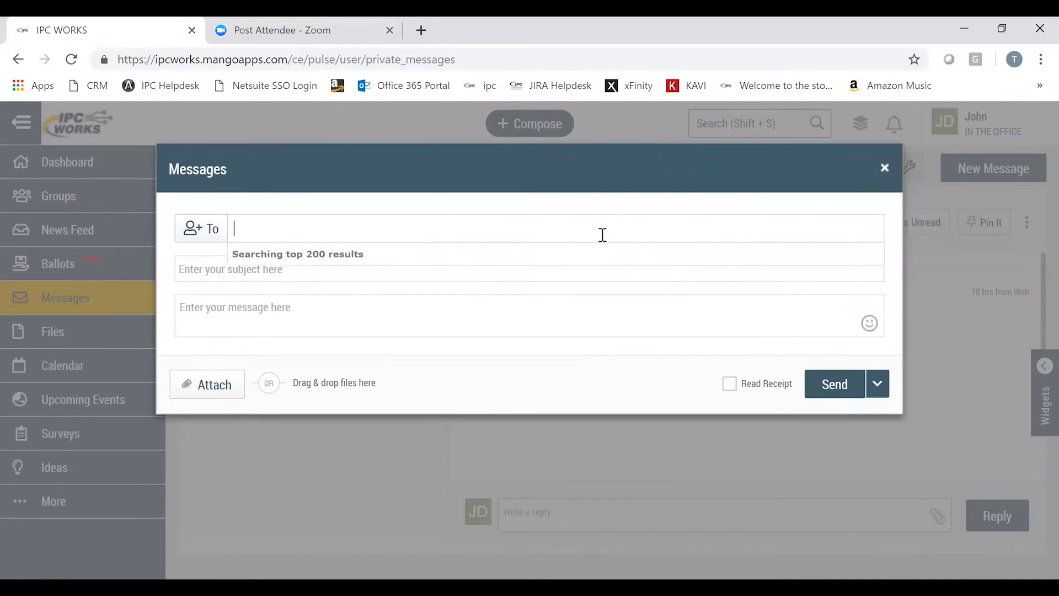
{"action": "type", "text": "5-22"}
{"action": "key", "text": "BackSpace"}
{"action": "key", "text": "BackSpace"}
{"action": "key", "text": "BackSpace"}
{"action": "key", "text": "BackSpace"}
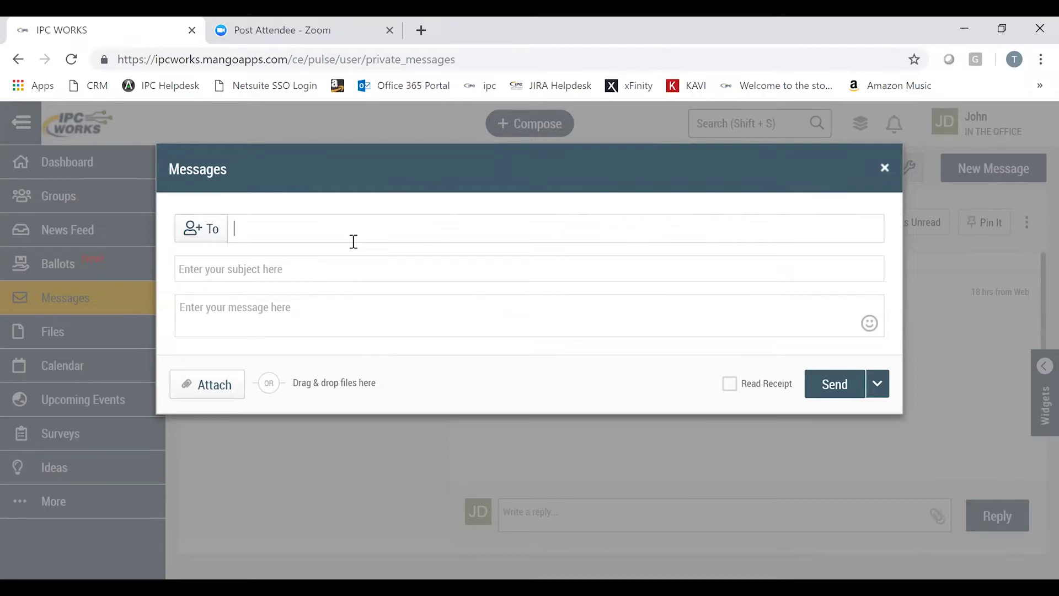
- Look up a colleague by name, add them as the message recipient, and close the message without sending it
{"action": "type", "text": "chr"}
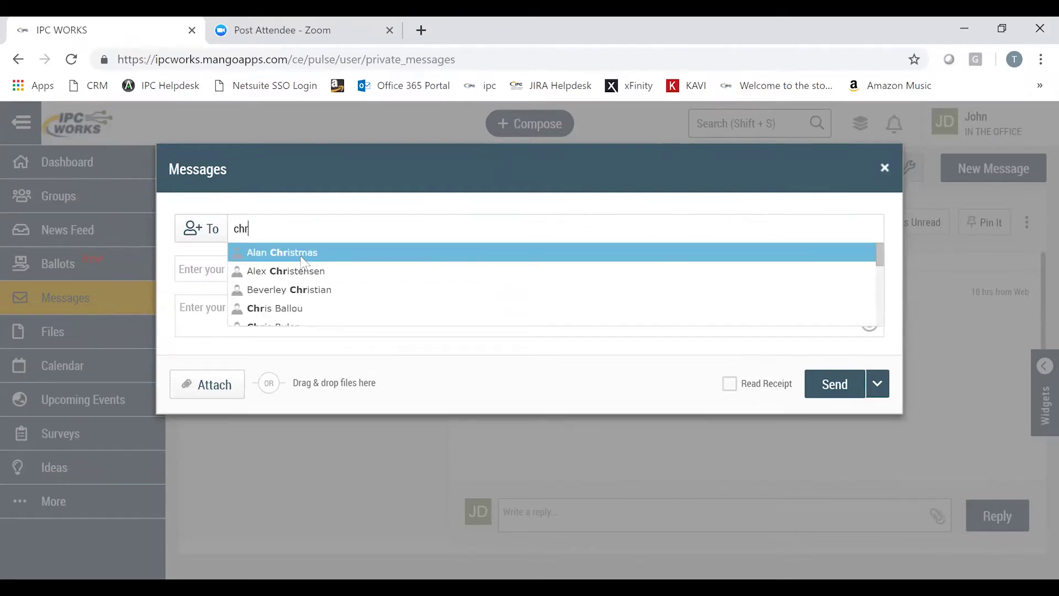
{"action": "scroll", "coordinate": [441, 289], "scroll_direction": "down", "scroll_amount": 2}
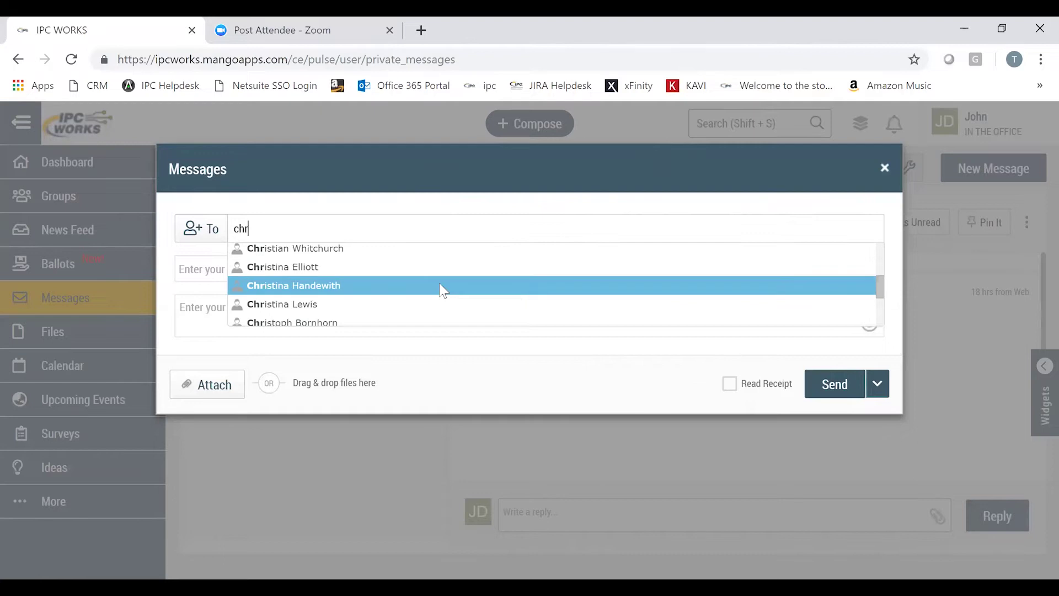
{"action": "scroll", "coordinate": [880, 297], "scroll_direction": "down", "scroll_amount": 1}
{"action": "scroll", "coordinate": [880, 303], "scroll_direction": "down", "scroll_amount": 2}
{"action": "type", "text": "is"}
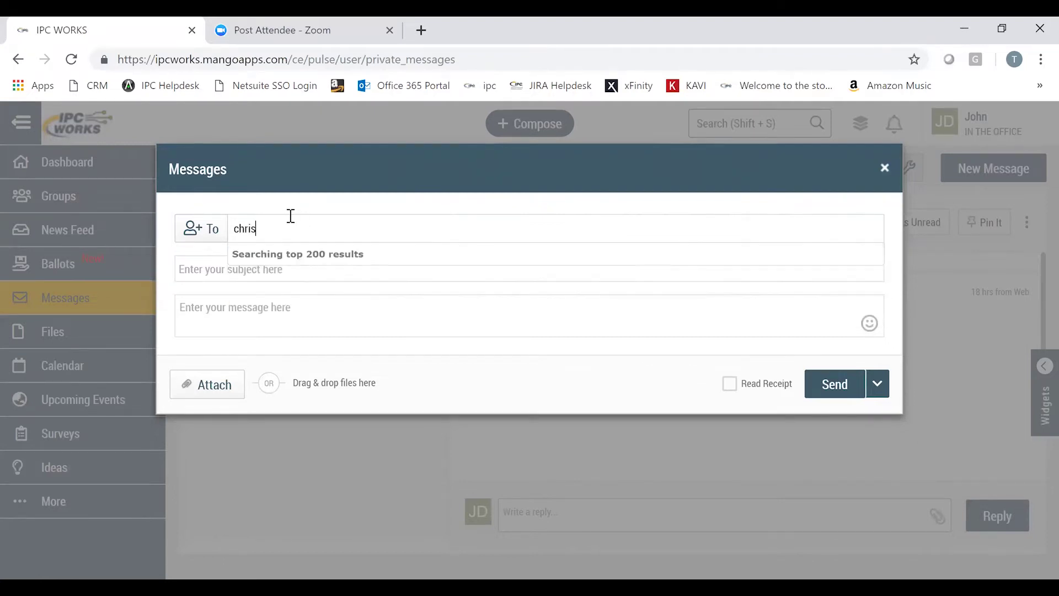
{"action": "type", "text": " j"}
{"action": "left_click", "coordinate": [312, 268]}
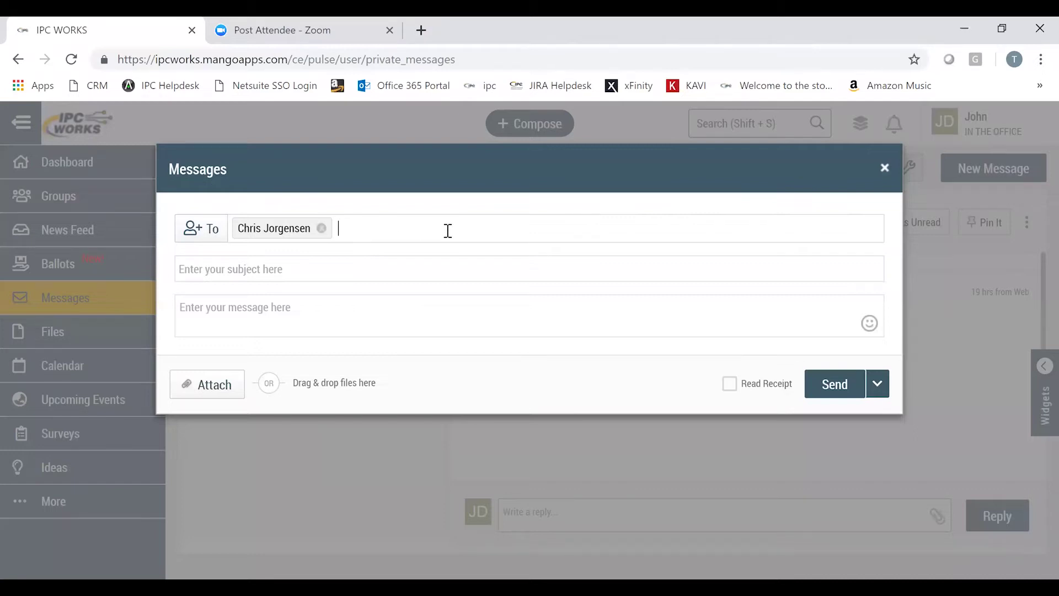
{"action": "left_click", "coordinate": [230, 402]}
{"action": "left_click", "coordinate": [884, 168]}
- View the Files section, the Calendar and the Groups list, and return to the Calendar
{"action": "left_click", "coordinate": [105, 331]}
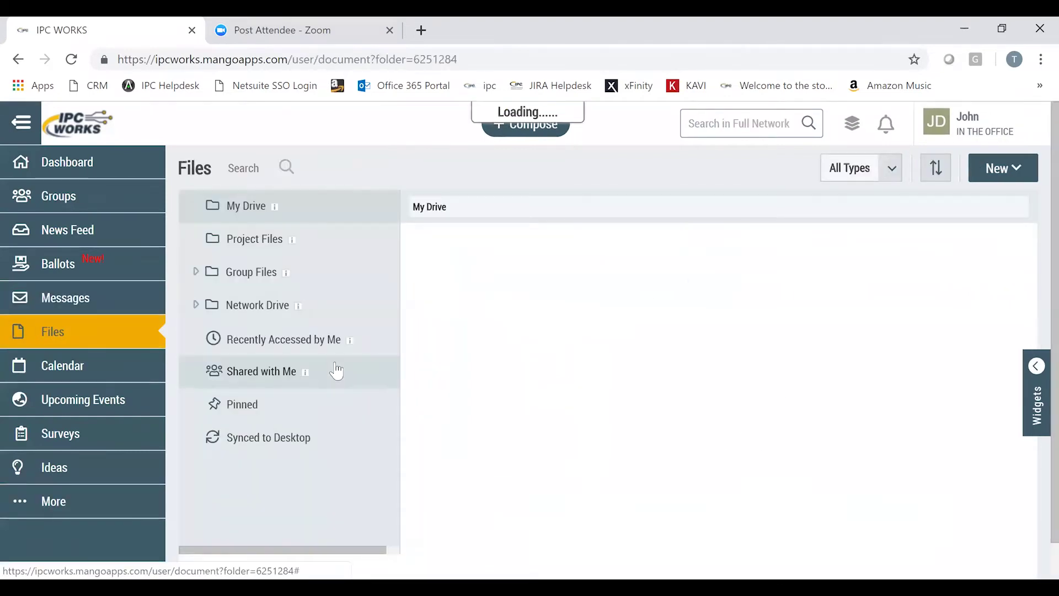
{"action": "left_click", "coordinate": [81, 252]}
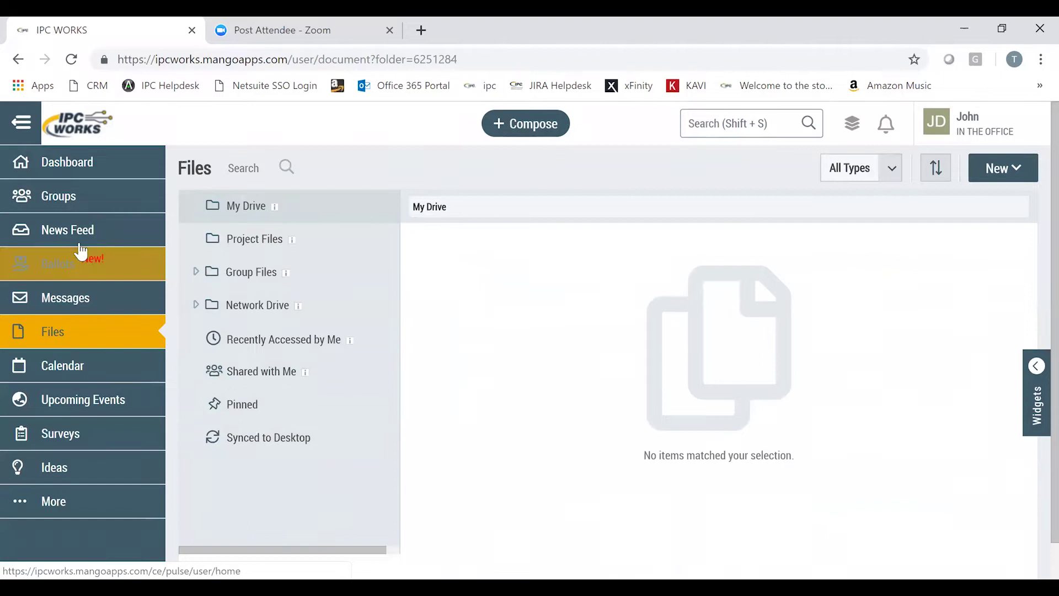
{"action": "left_click", "coordinate": [78, 368]}
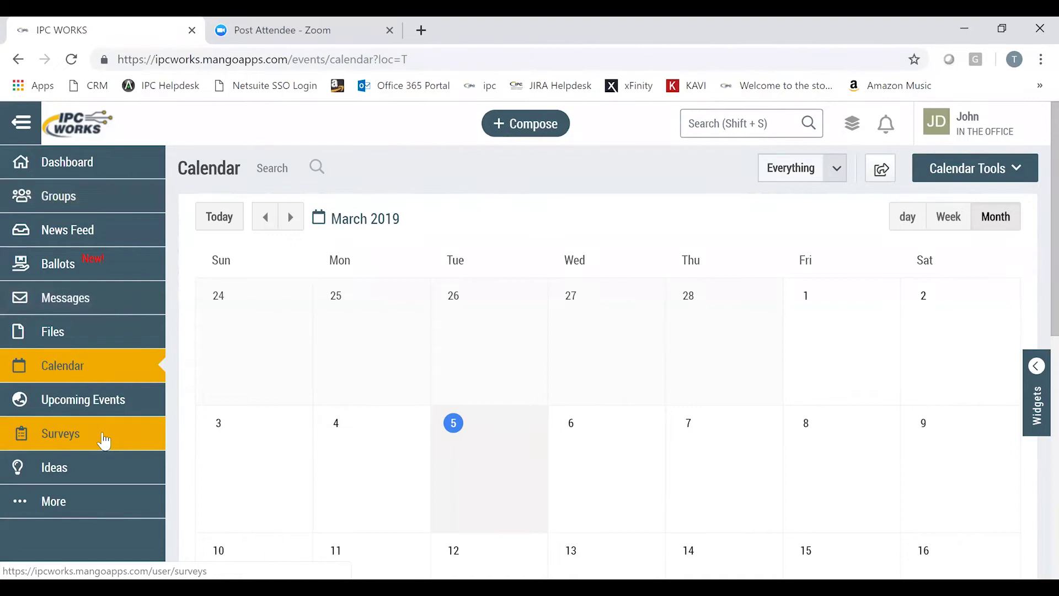
{"action": "left_click", "coordinate": [83, 198]}
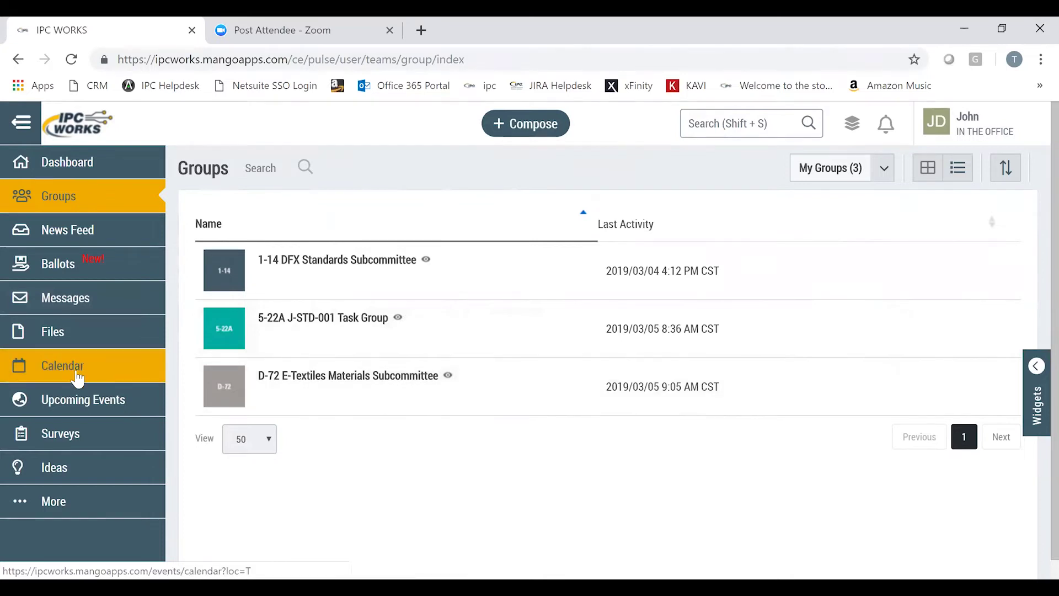
{"action": "left_click", "coordinate": [103, 373]}
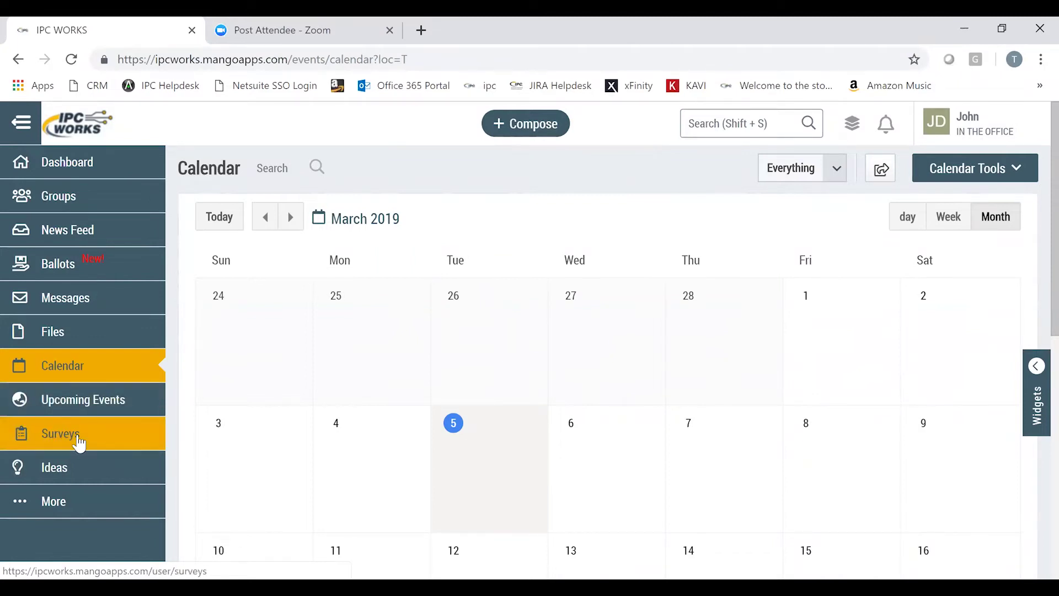
- View the Idea Box and the list of idea Campaigns in the Ideas section
{"action": "left_click", "coordinate": [88, 480]}
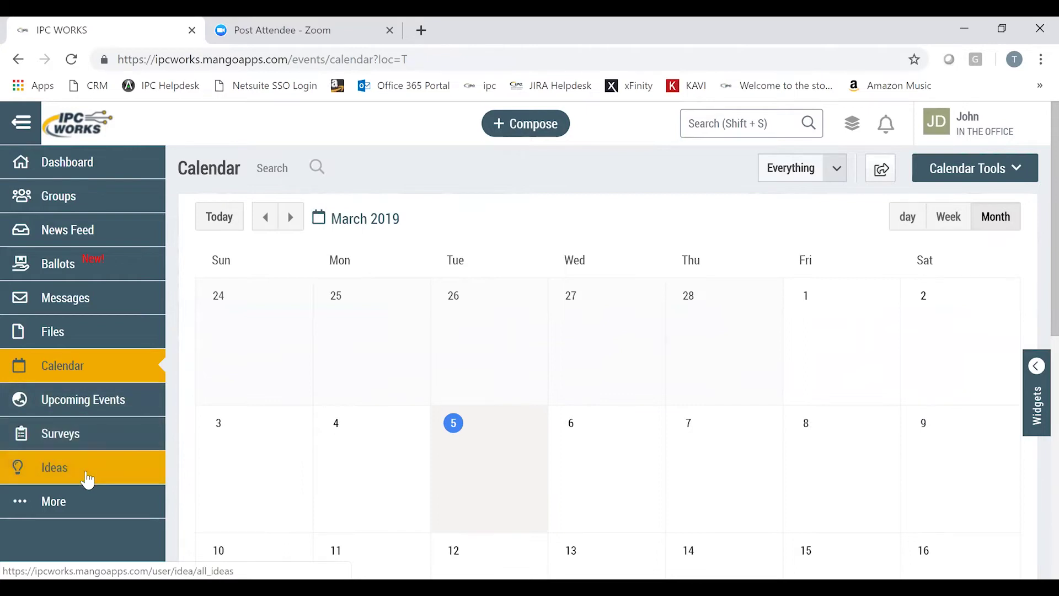
{"action": "left_click", "coordinate": [903, 131]}
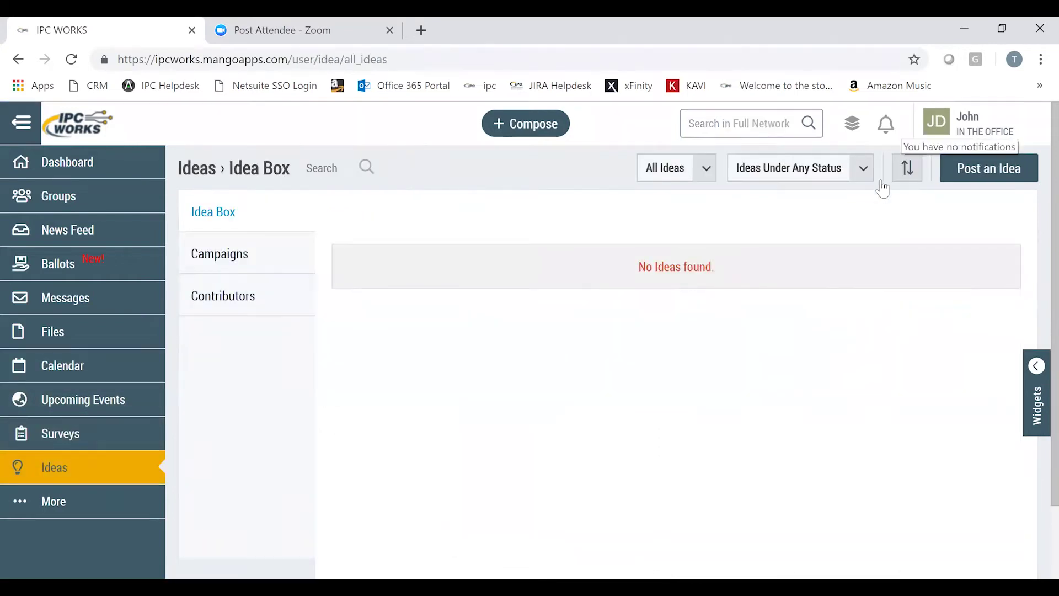
{"action": "left_click", "coordinate": [745, 395]}
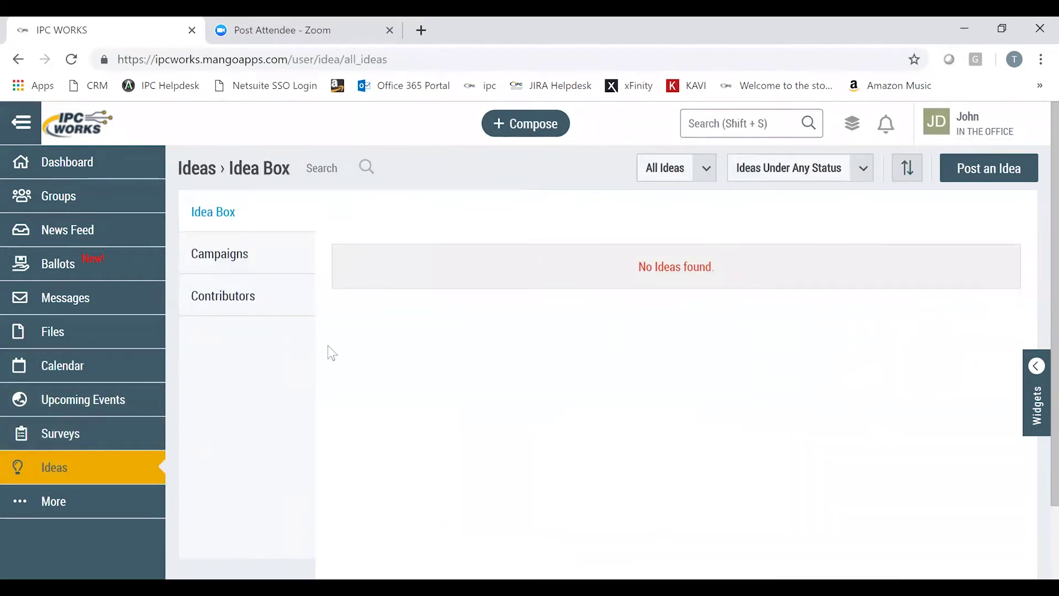
{"action": "left_click", "coordinate": [214, 268]}
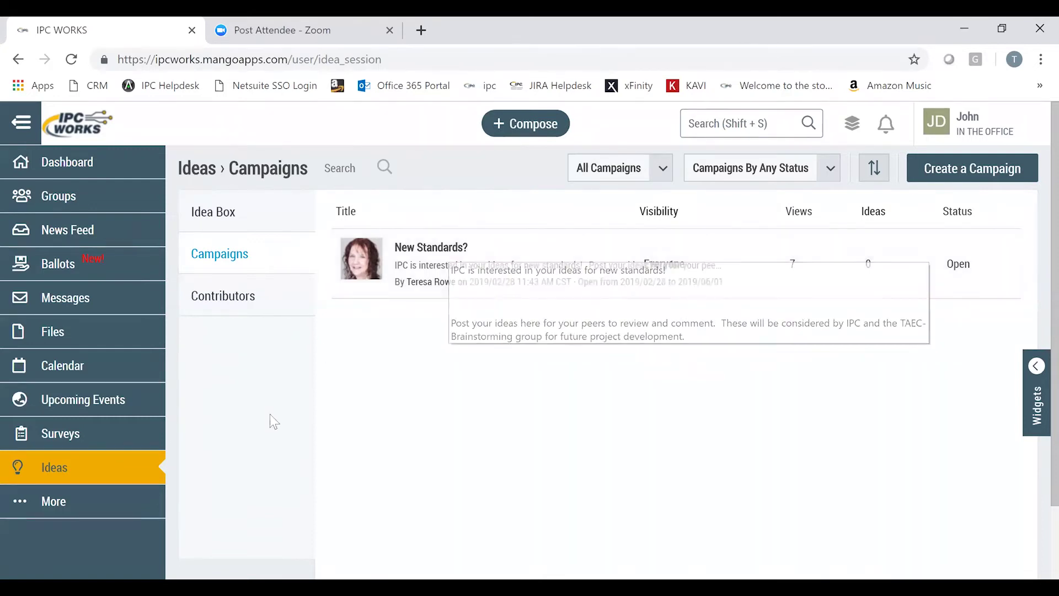
- Show the Client Apps page and review the Windows, Mac and mobile applications it offers
{"action": "left_click", "coordinate": [70, 506]}
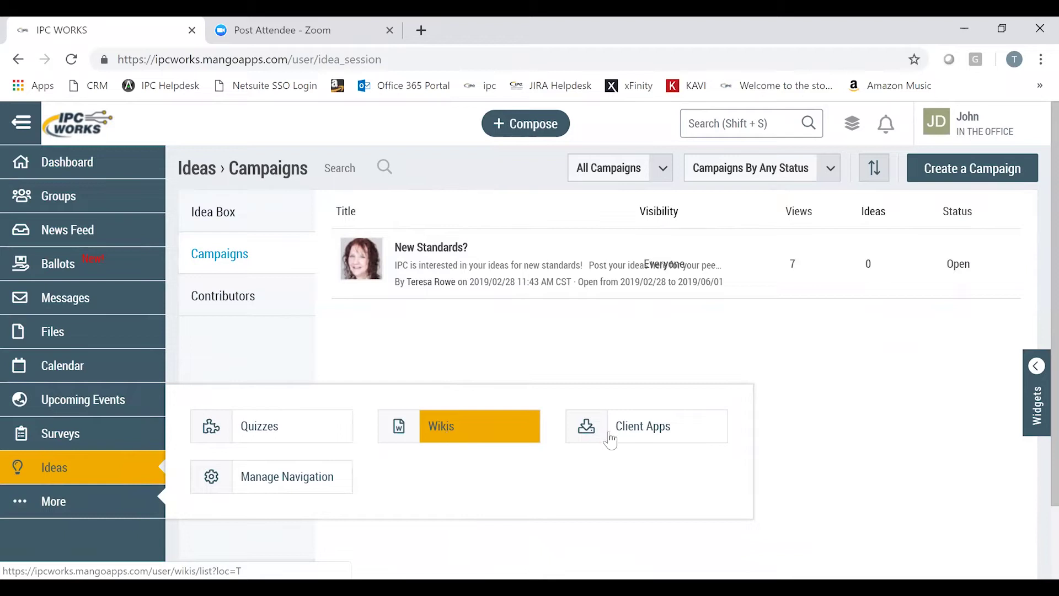
{"action": "left_click", "coordinate": [669, 433]}
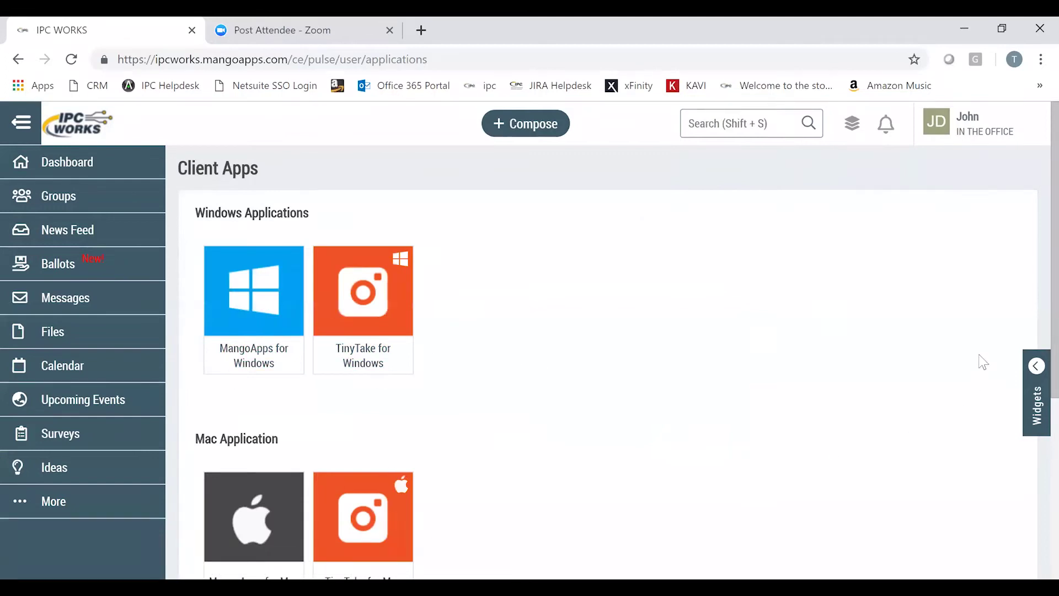
{"action": "scroll", "coordinate": [1038, 290], "scroll_direction": "down", "scroll_amount": 2}
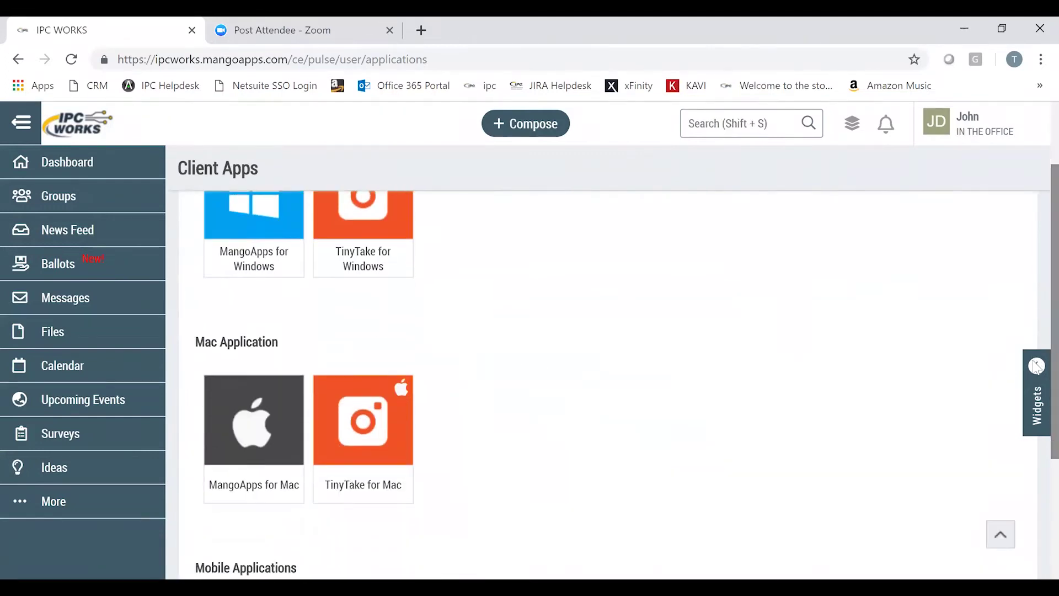
{"action": "scroll", "coordinate": [1033, 314], "scroll_direction": "up", "scroll_amount": 2}
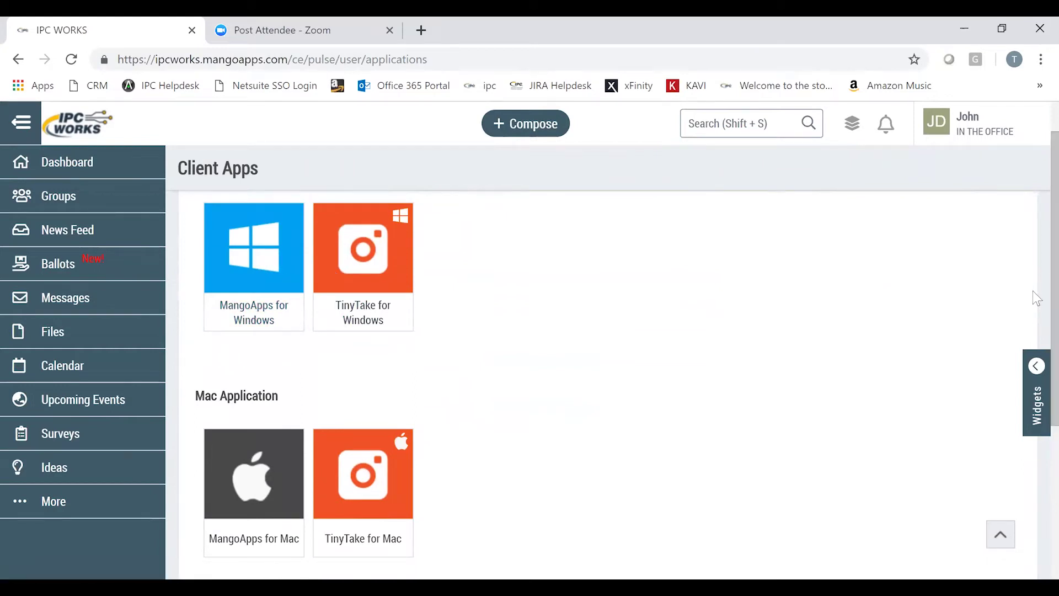
{"action": "scroll", "coordinate": [1033, 307], "scroll_direction": "up", "scroll_amount": 1}
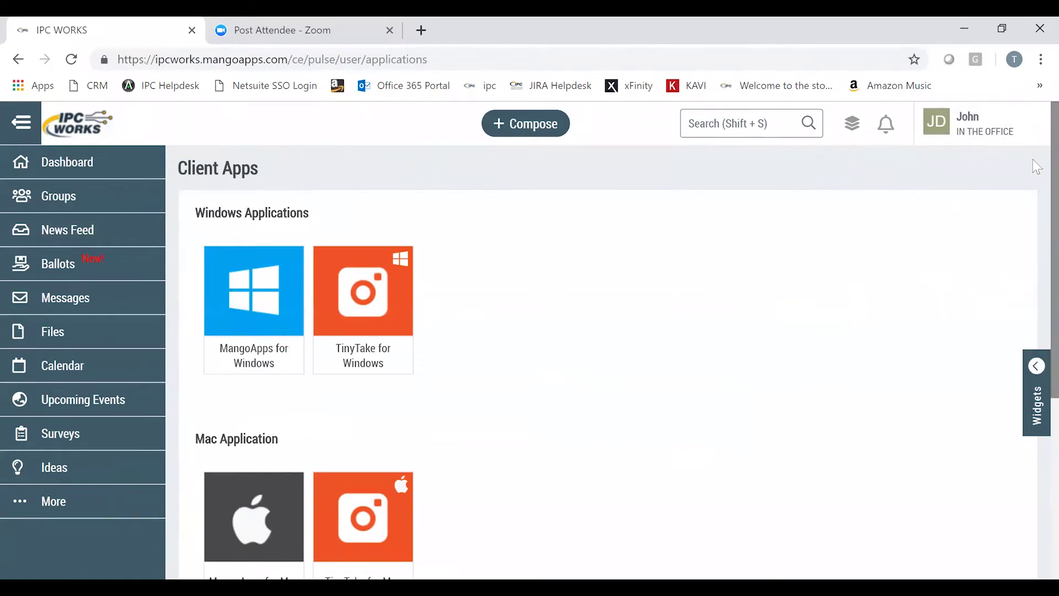
{"action": "scroll", "coordinate": [1036, 166], "scroll_direction": "down", "scroll_amount": 2}
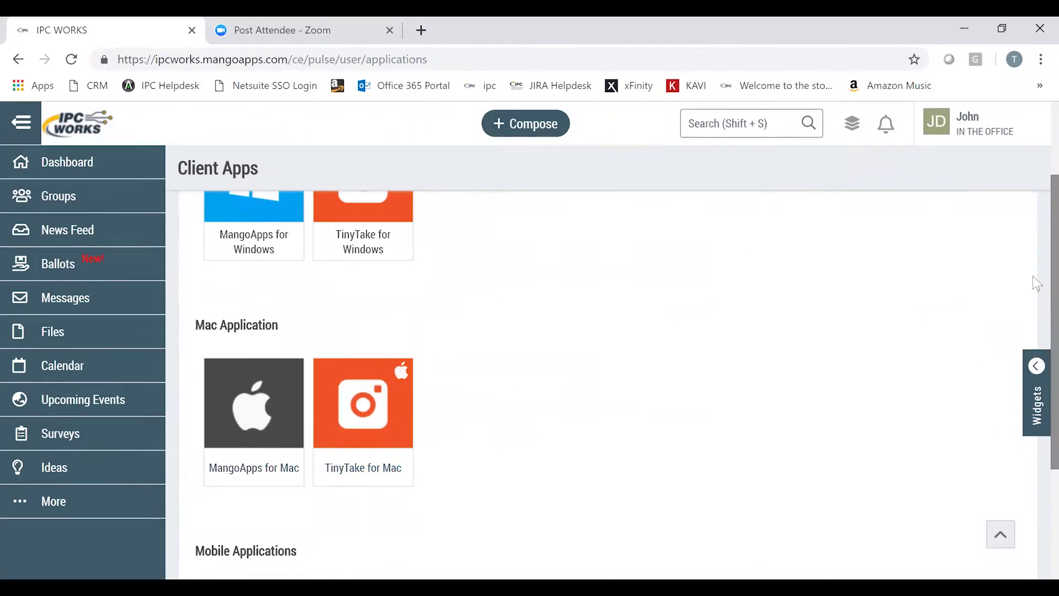
{"action": "scroll", "coordinate": [1036, 320], "scroll_direction": "down", "scroll_amount": 3}
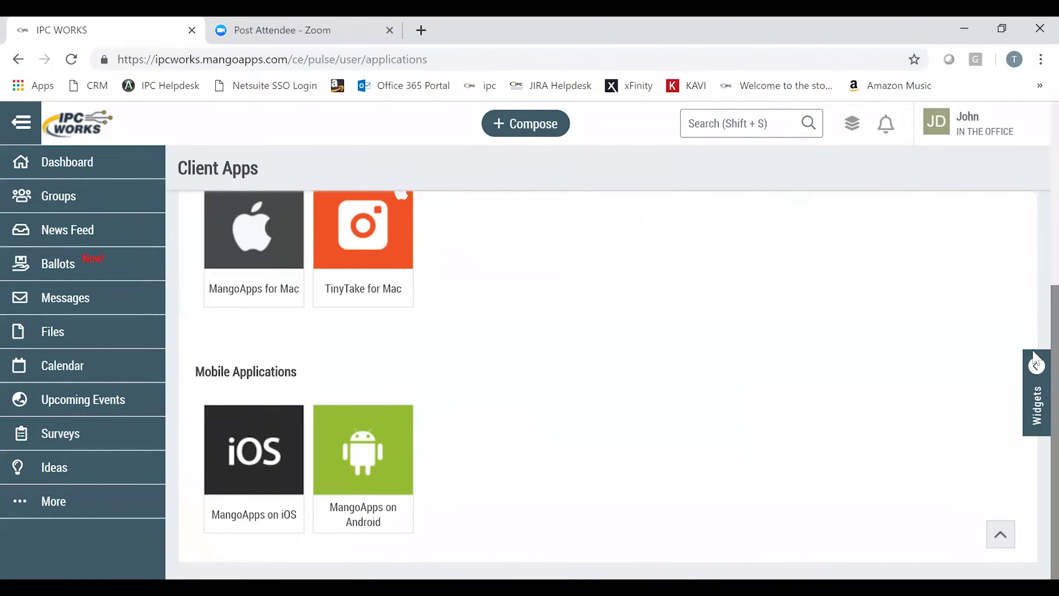
{"action": "scroll", "coordinate": [1035, 357], "scroll_direction": "up", "scroll_amount": 5}
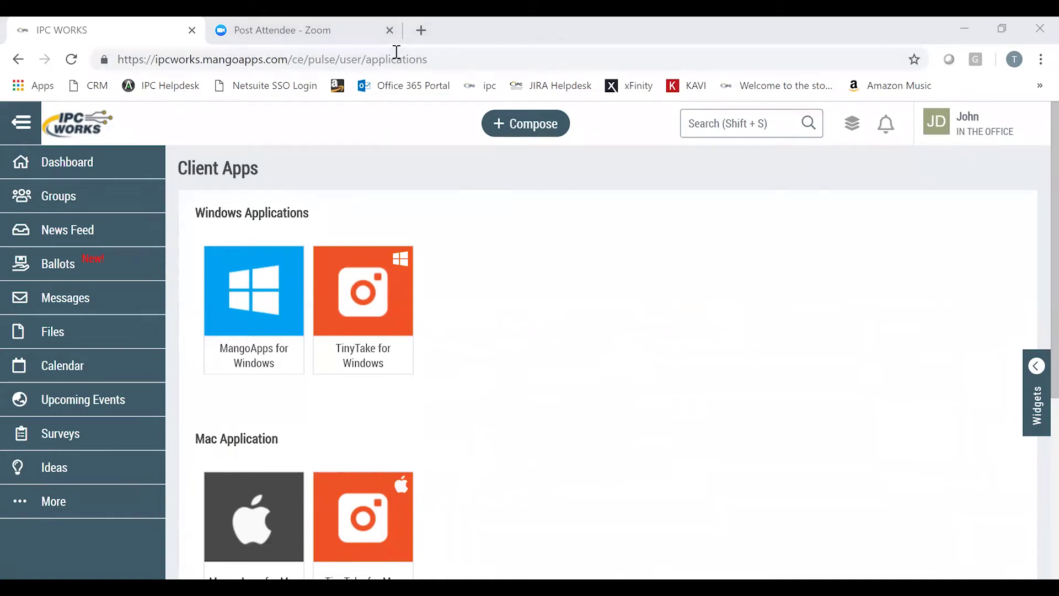
- Open the 5-22A J-STD-001 Task Group and browse its committee leaders and full member list
{"action": "left_click", "coordinate": [59, 196]}
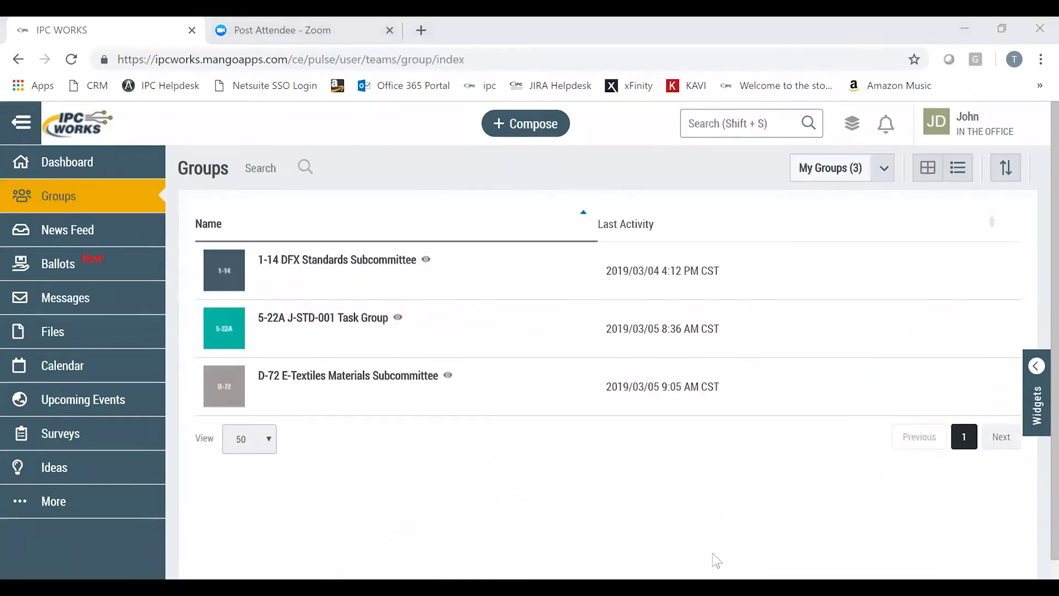
{"action": "left_click", "coordinate": [231, 334]}
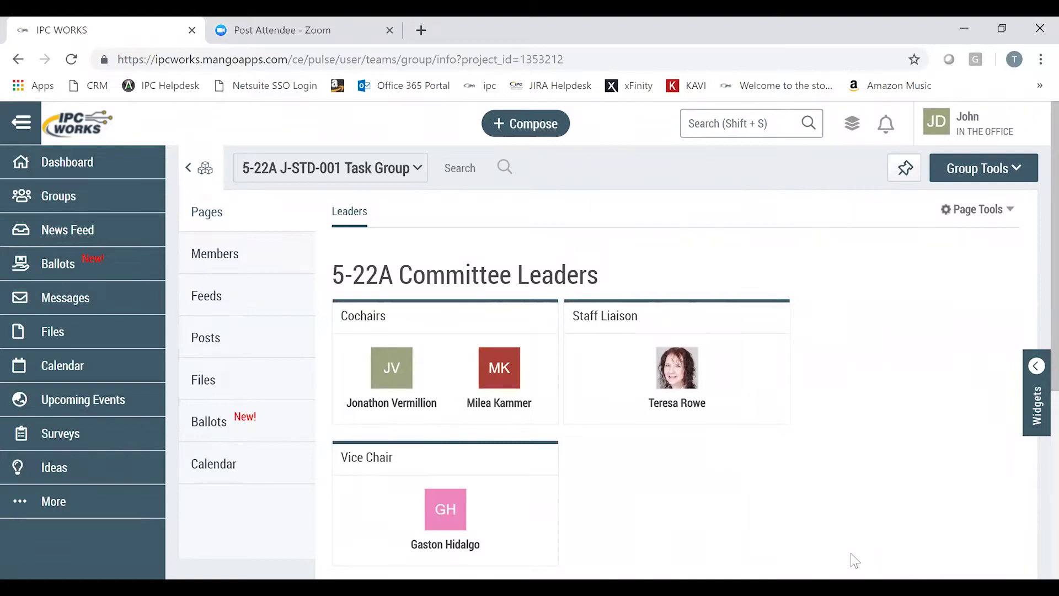
{"action": "left_click", "coordinate": [200, 266]}
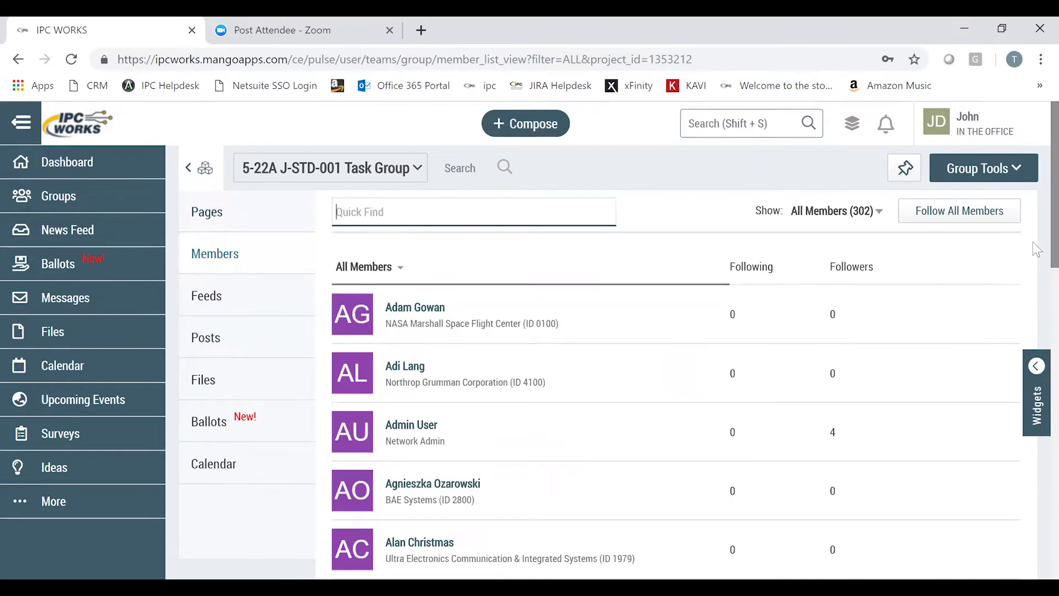
{"action": "scroll", "coordinate": [1036, 248], "scroll_direction": "down", "scroll_amount": 3}
{"action": "scroll", "coordinate": [1037, 310], "scroll_direction": "down", "scroll_amount": 4}
{"action": "scroll", "coordinate": [1036, 393], "scroll_direction": "down", "scroll_amount": 4}
{"action": "left_click_drag", "start_coordinate": [1033, 452], "coordinate": [1029, 213]}
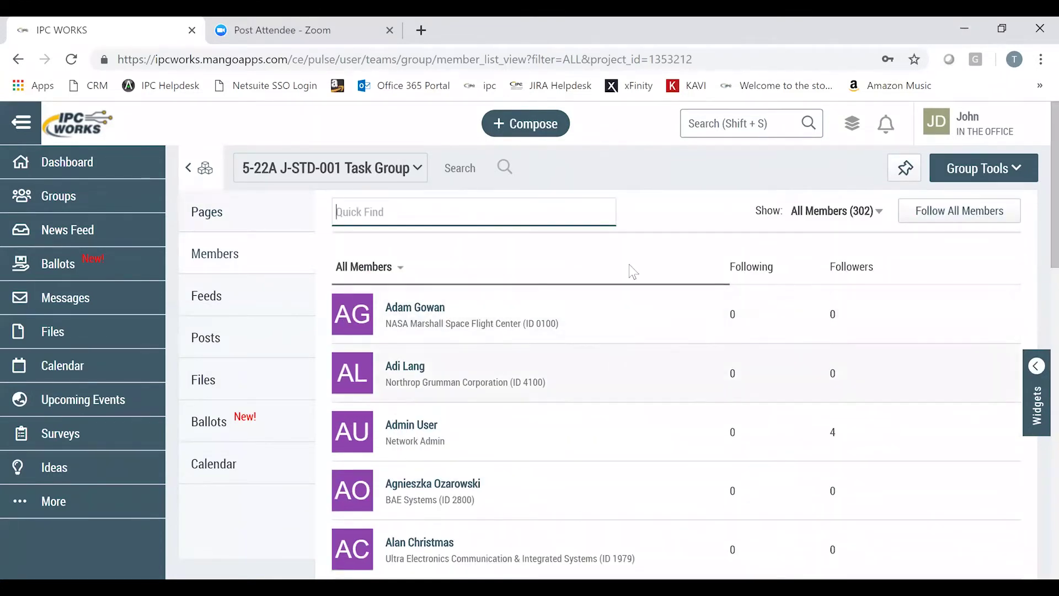
- Try to find a group member by last name and first initial in the member list
{"action": "left_click", "coordinate": [358, 207]}
{"action": "type", "text": "reo"}
{"action": "key", "text": "BackSpace"}
{"action": "key", "text": "BackSpace"}
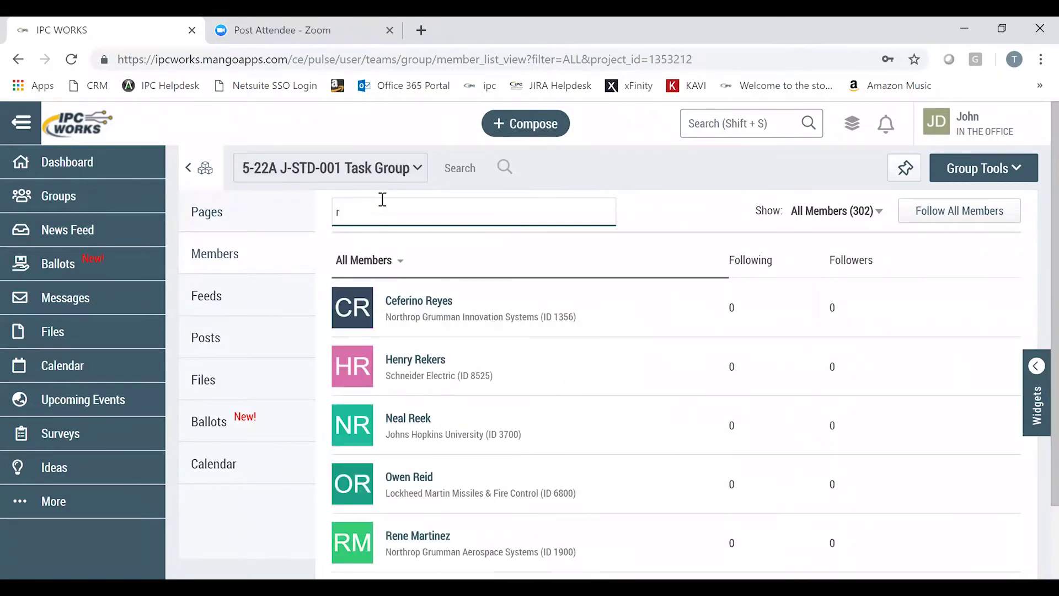
{"action": "type", "text": "owe, t"}
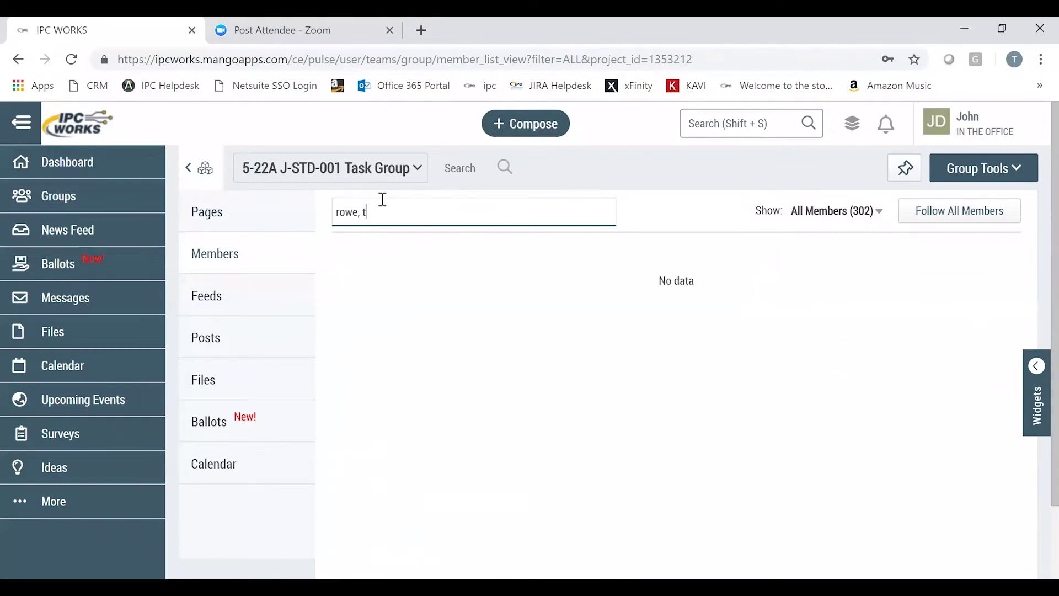
{"action": "key", "text": "BackSpace"}
{"action": "key", "text": "BackSpace"}
{"action": "key", "text": "BackSpace"}
{"action": "key", "text": "BackSpace"}
{"action": "key", "text": "BackSpace"}
{"action": "key", "text": "BackSpace"}
- Find the staff liaison by first name among the members and view the Profile Info in their profile
{"action": "type", "text": "teresa"}
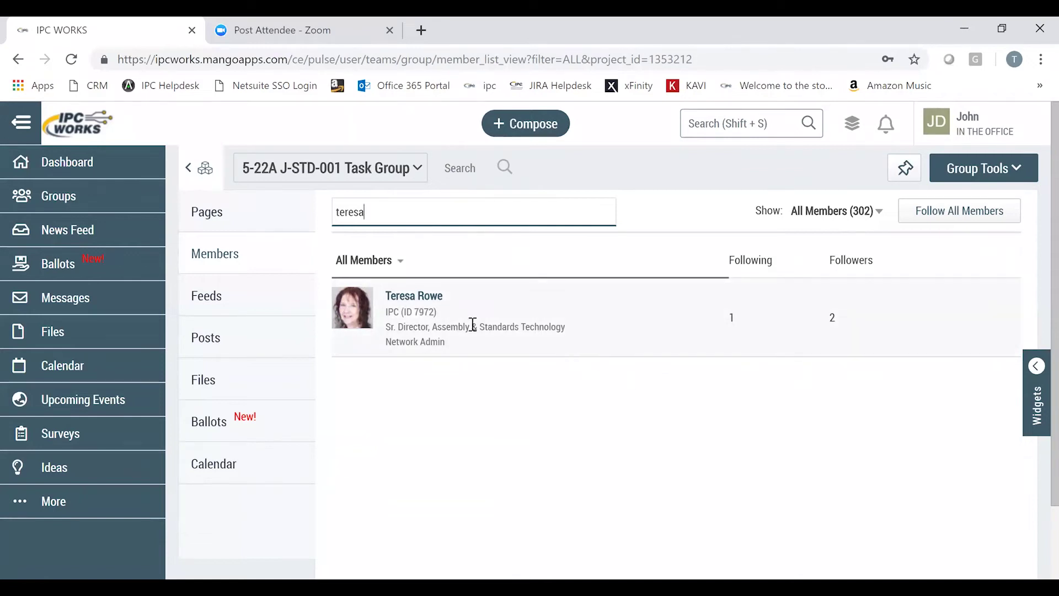
{"action": "left_click", "coordinate": [349, 316]}
{"action": "left_click", "coordinate": [349, 315]}
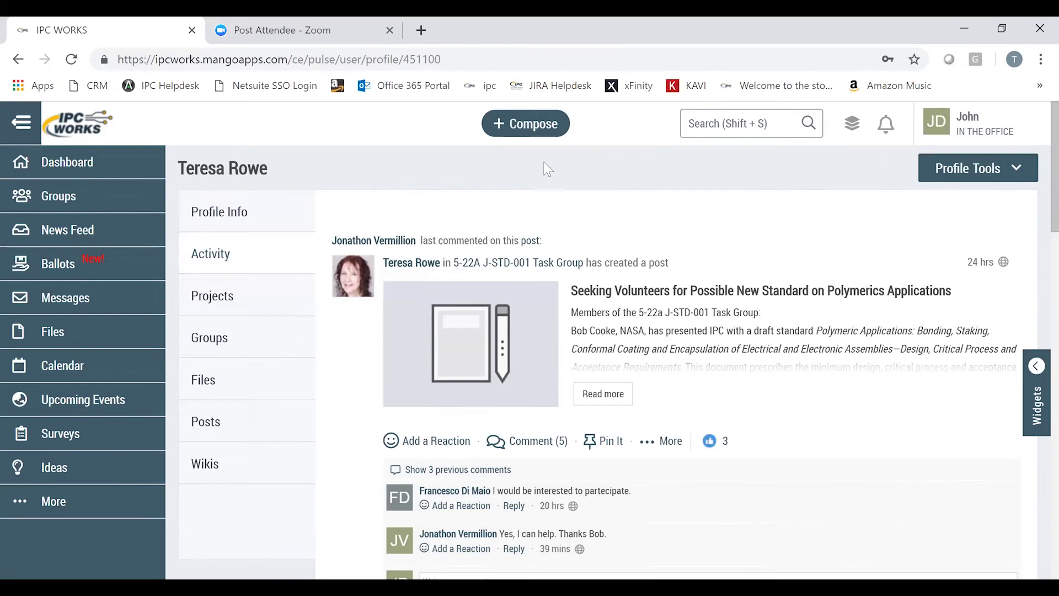
{"action": "left_click", "coordinate": [212, 212]}
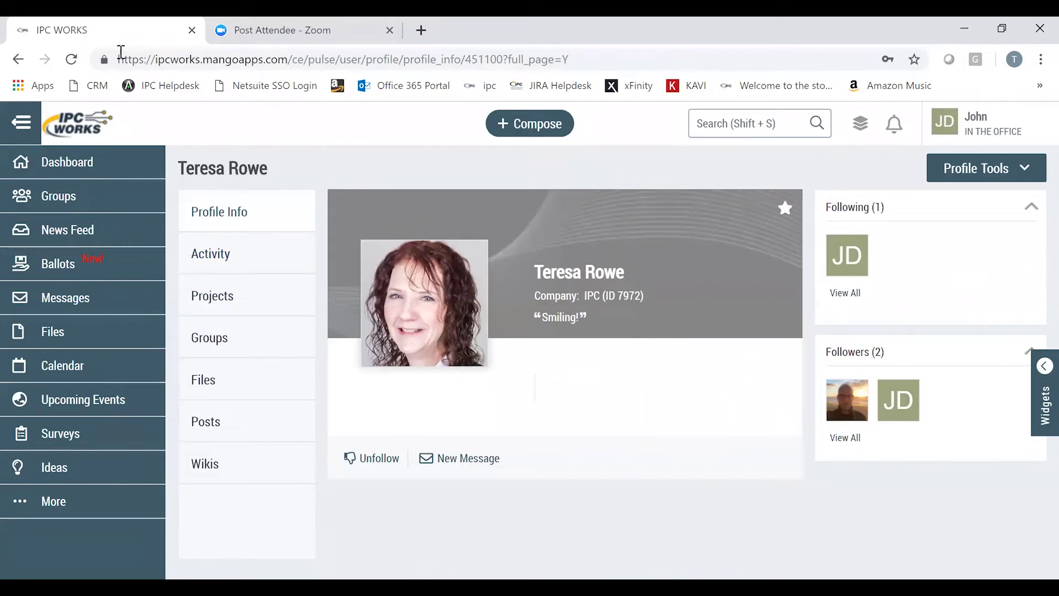
- Reopen the 5-22A J-STD-001 Task Group and review its feed, notification preference and group summary
{"action": "left_click", "coordinate": [71, 197]}
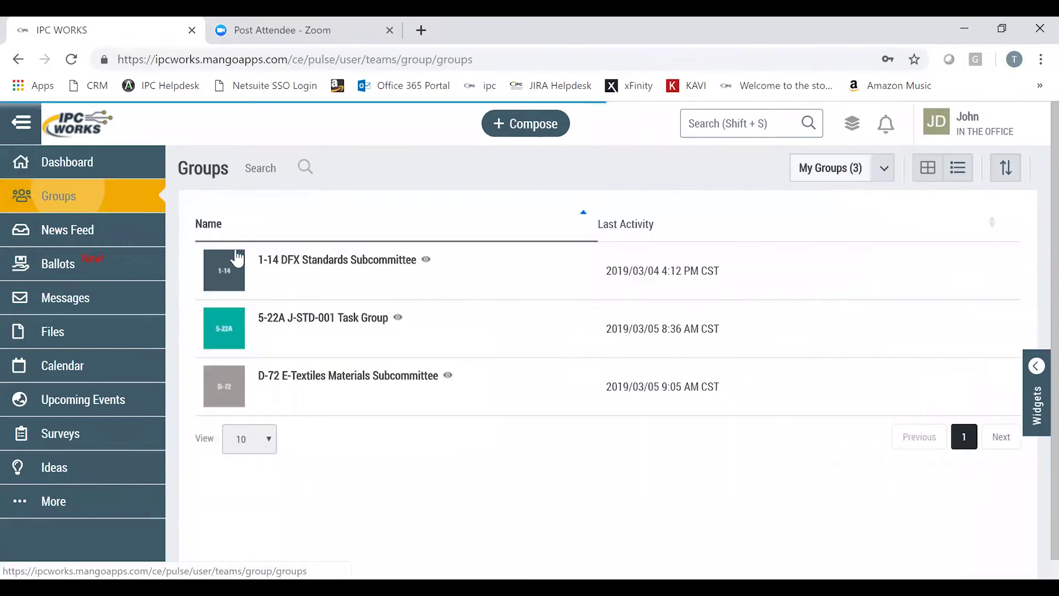
{"action": "left_click", "coordinate": [224, 330]}
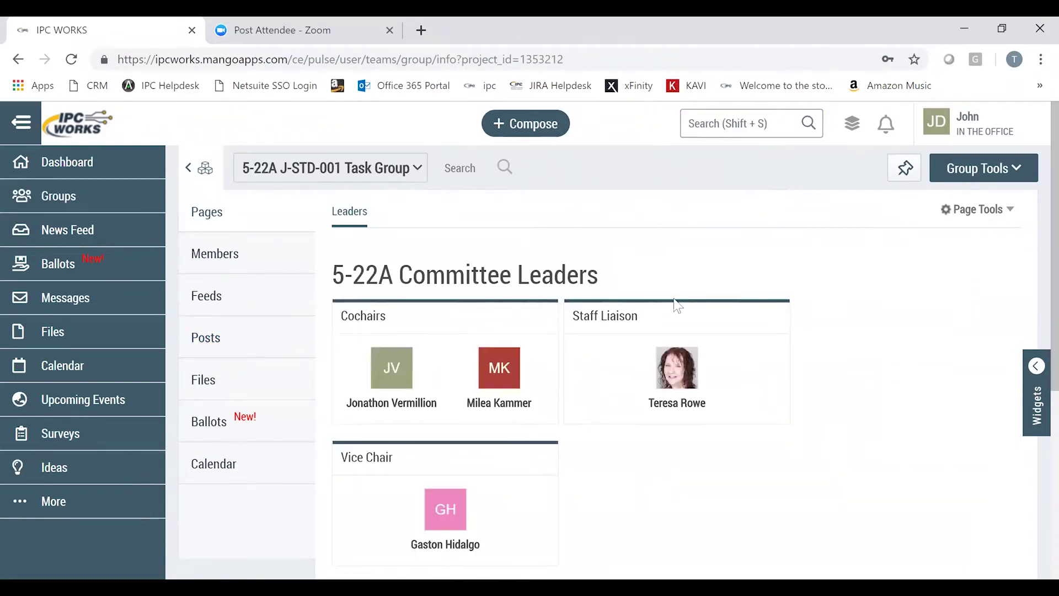
{"action": "left_click", "coordinate": [208, 304]}
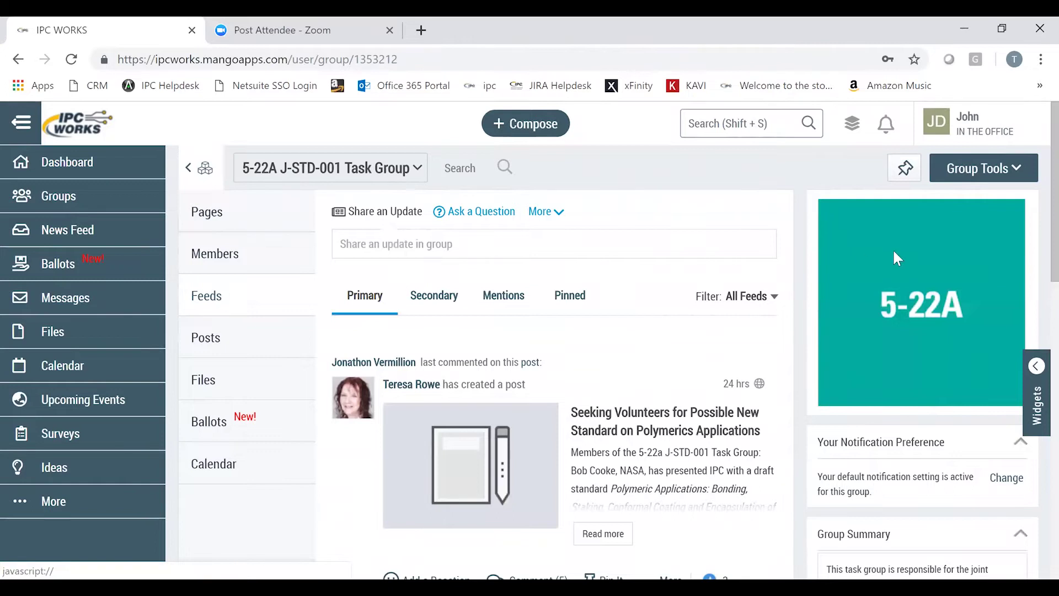
{"action": "left_click_drag", "start_coordinate": [1033, 223], "coordinate": [1032, 282]}
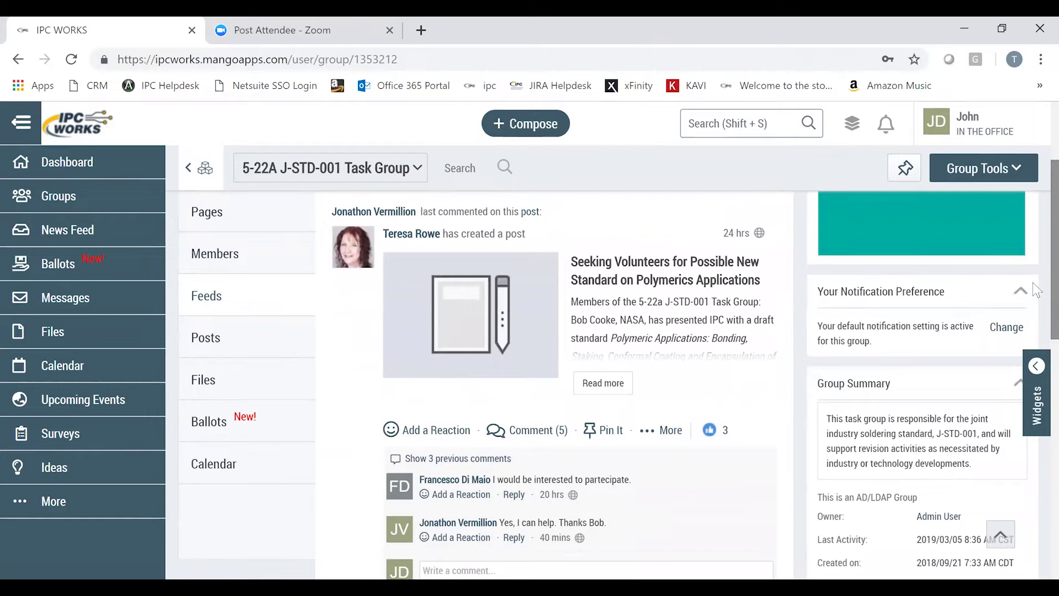
- Start a comment on the Seeking Volunteers post in the group feed and look at the emojis available for it
{"action": "left_click_drag", "start_coordinate": [1033, 282], "coordinate": [1033, 290]}
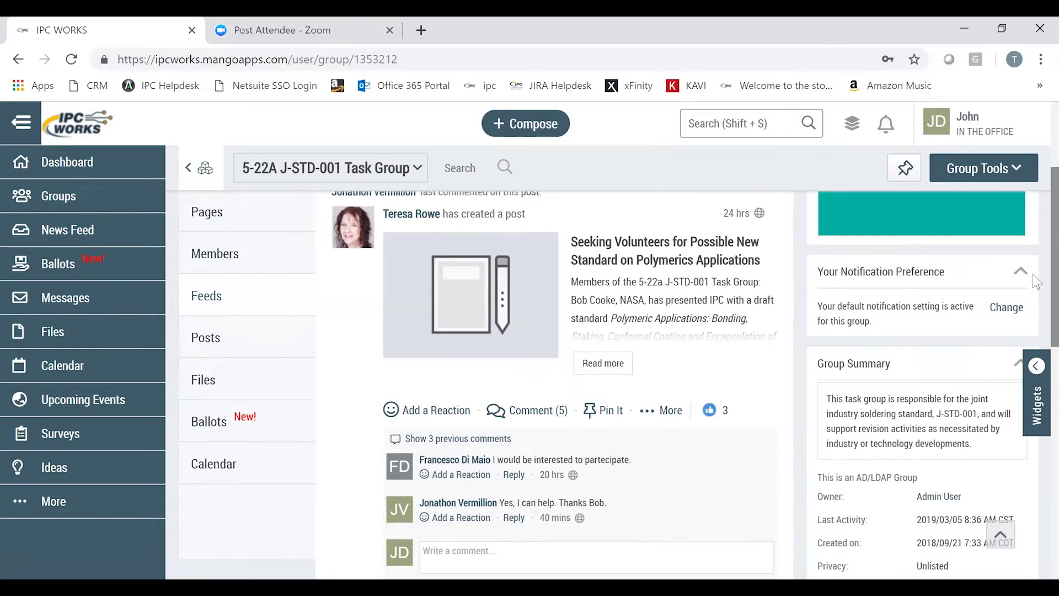
{"action": "left_click_drag", "start_coordinate": [1033, 278], "coordinate": [1033, 321]}
{"action": "left_click", "coordinate": [613, 444]}
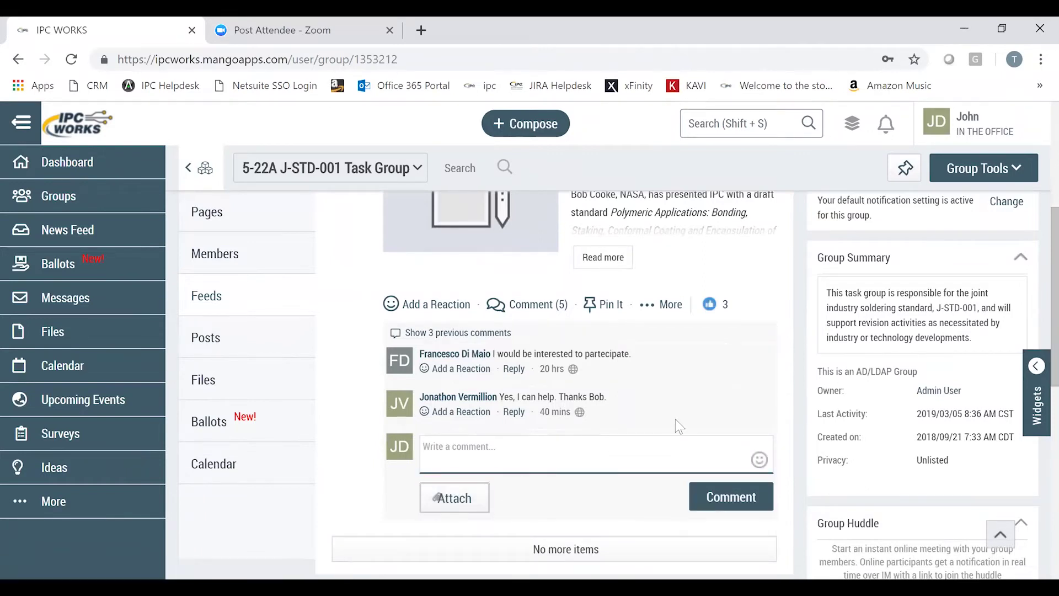
{"action": "left_click", "coordinate": [758, 468]}
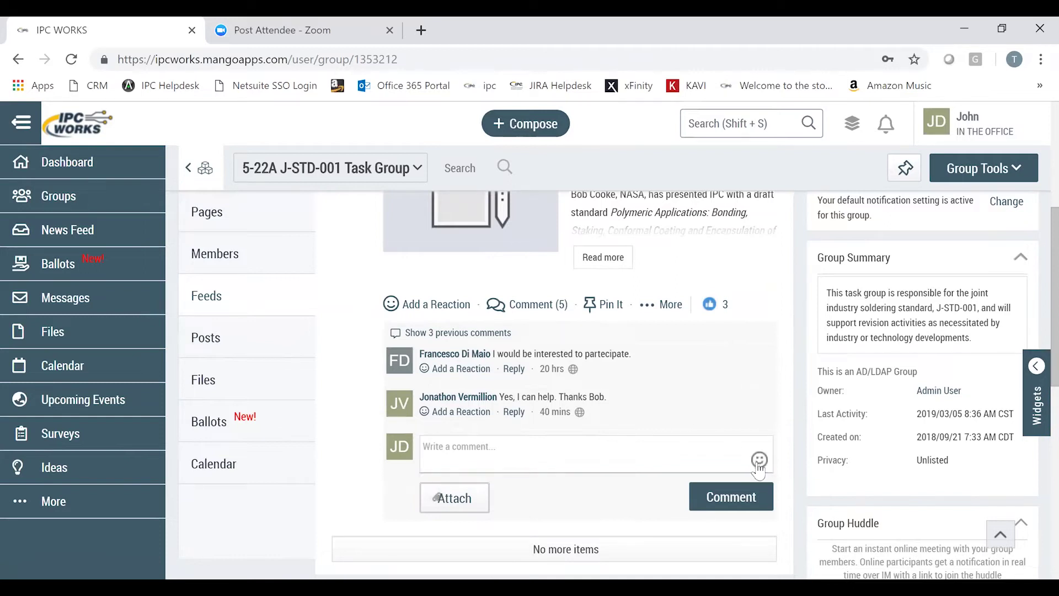
{"action": "left_click", "coordinate": [759, 468]}
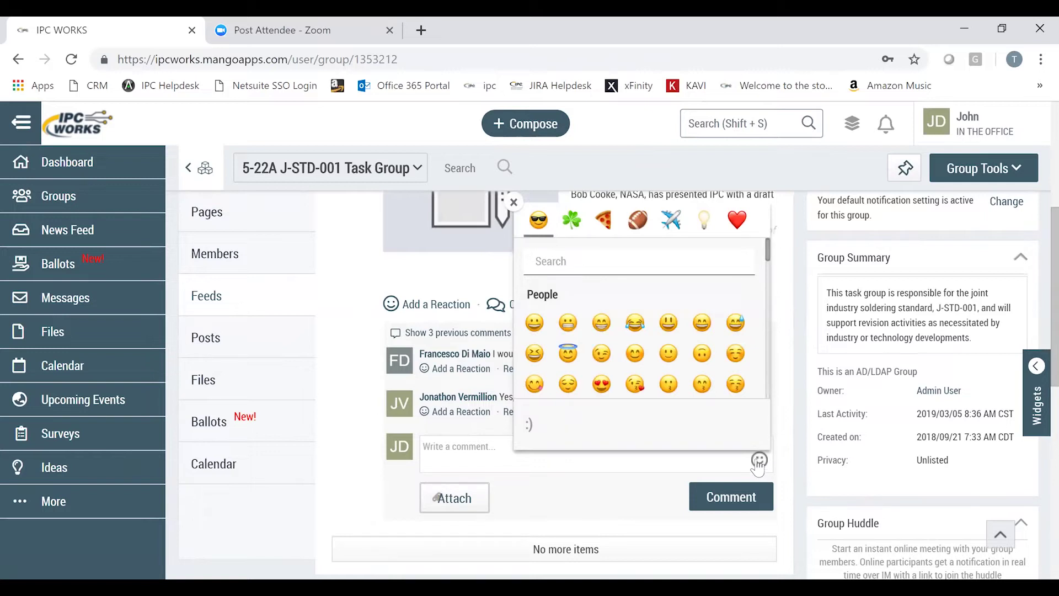
{"action": "left_click", "coordinate": [475, 444]}
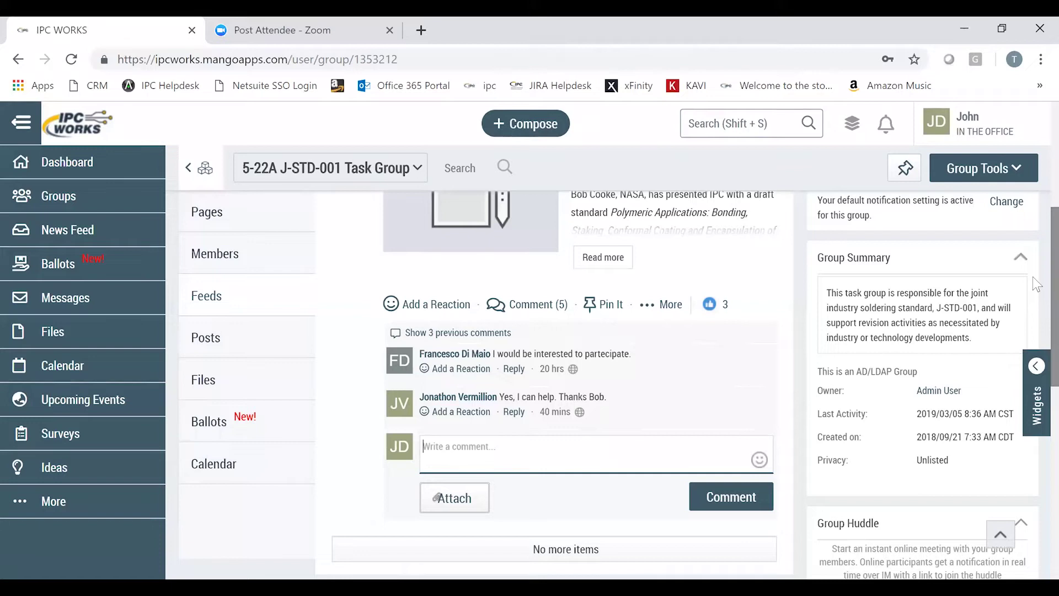
- Draft a group update reading "I have a great new document to post!"
{"action": "left_click_drag", "start_coordinate": [1032, 274], "coordinate": [1025, 160]}
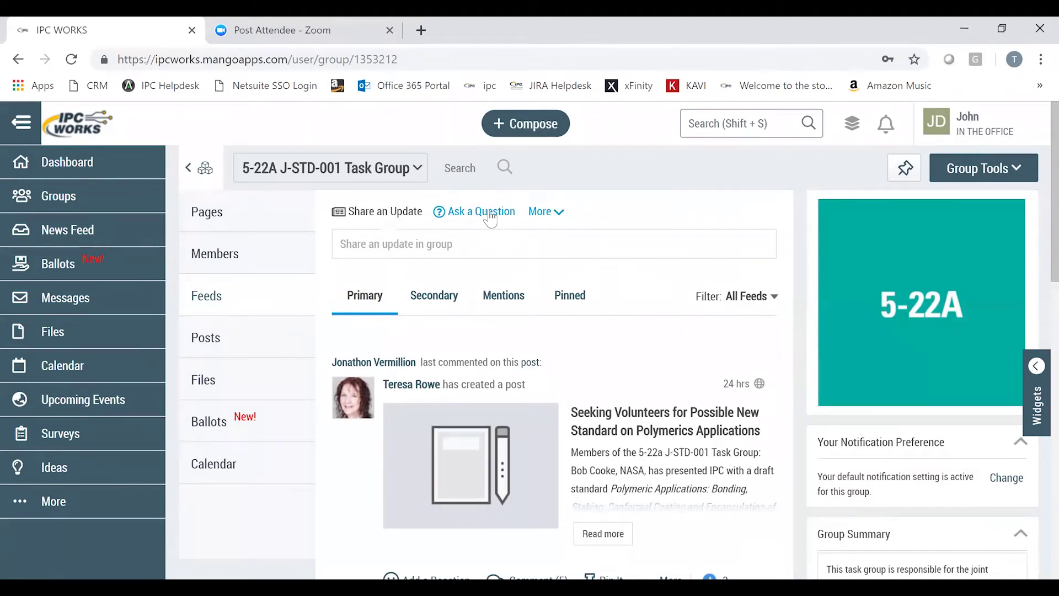
{"action": "left_click", "coordinate": [560, 213]}
{"action": "left_click", "coordinate": [463, 247]}
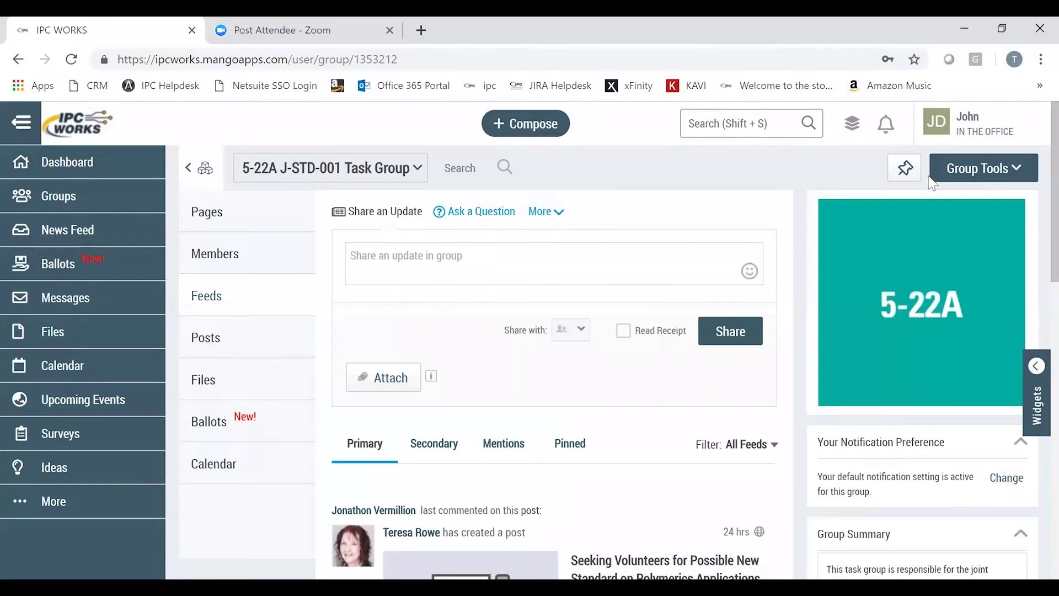
{"action": "type", "text": "I have a g"}
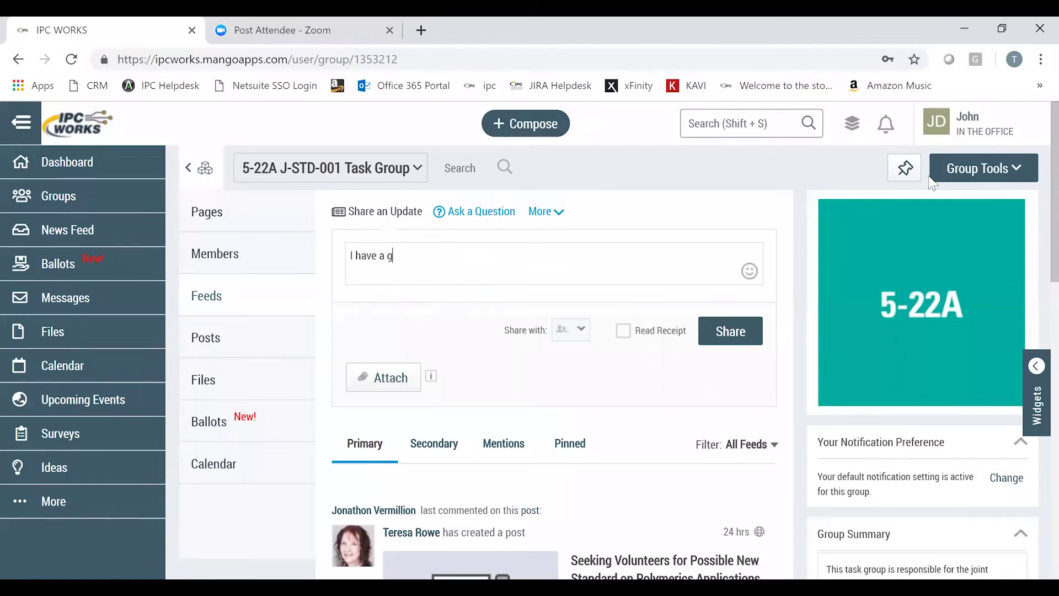
{"action": "type", "text": "reat new document to post!"}
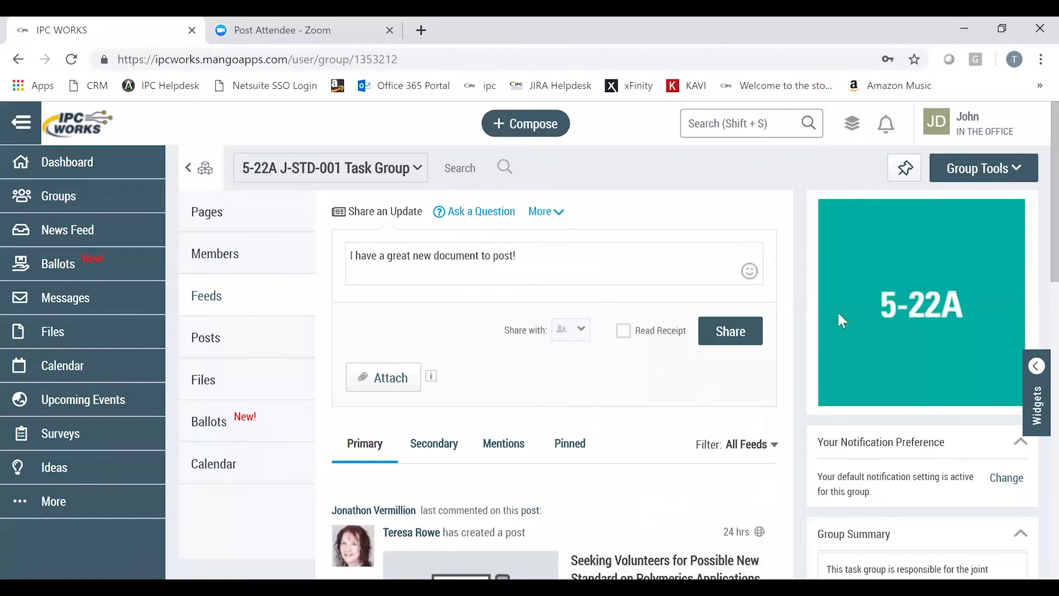
- Add the 610 Rail Excel workbook from the computer's desktop as an attachment to the group update
{"action": "left_click", "coordinate": [365, 387]}
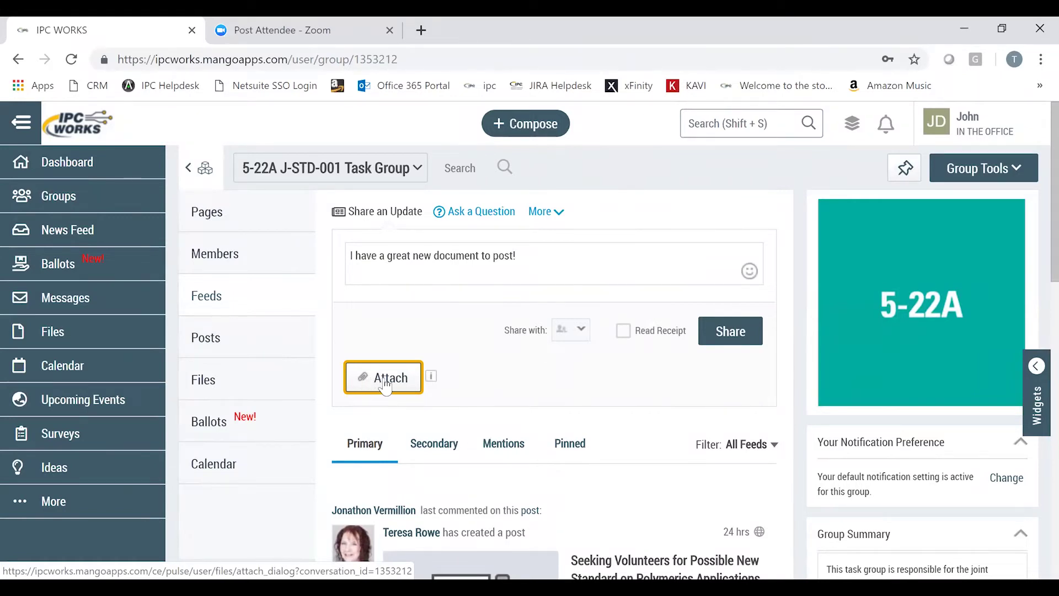
{"action": "left_click", "coordinate": [386, 386]}
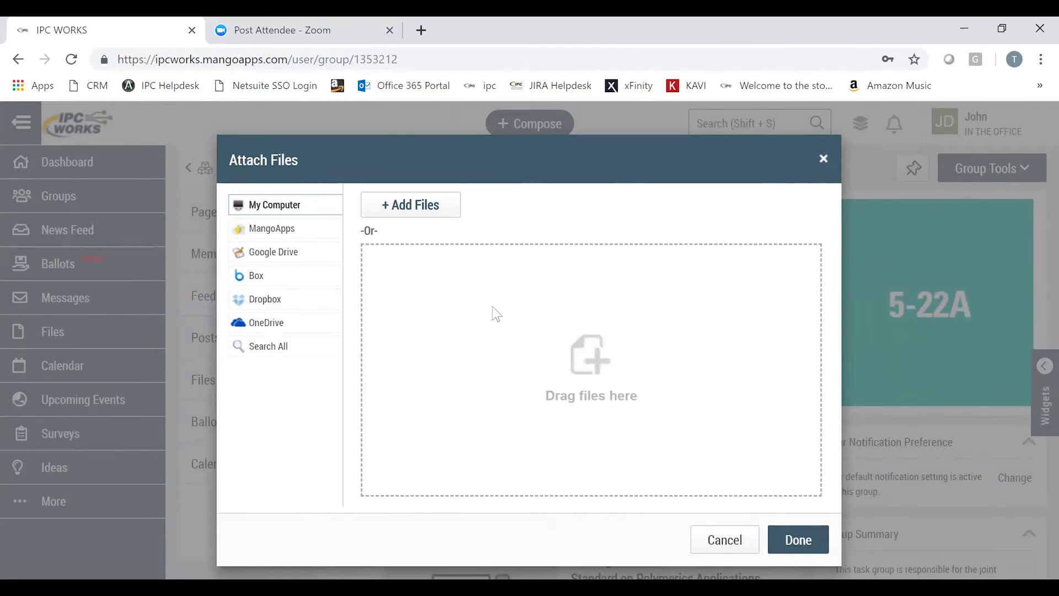
{"action": "left_click", "coordinate": [418, 205]}
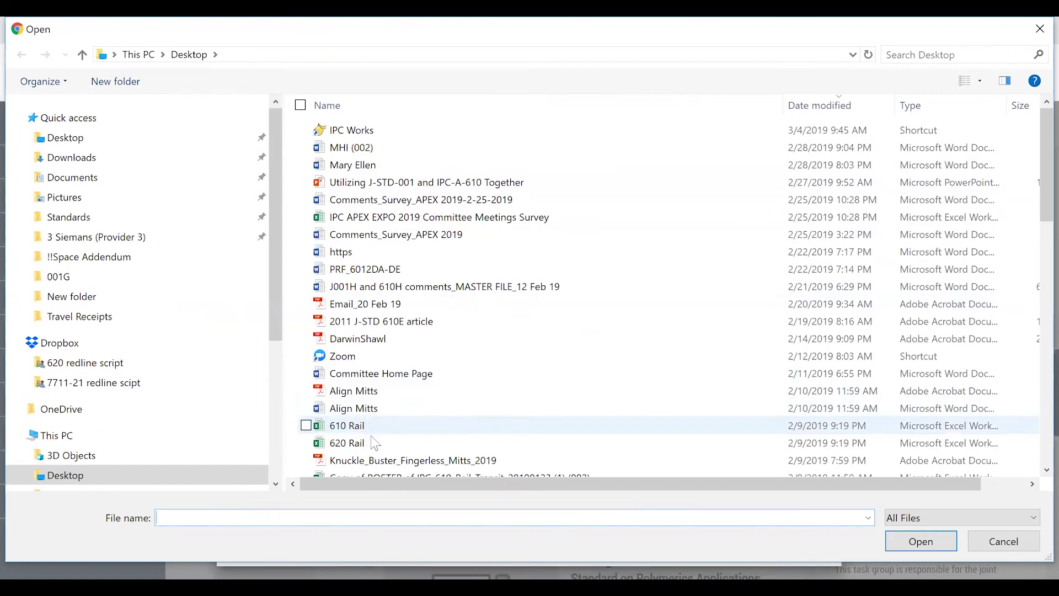
{"action": "left_click", "coordinate": [349, 426]}
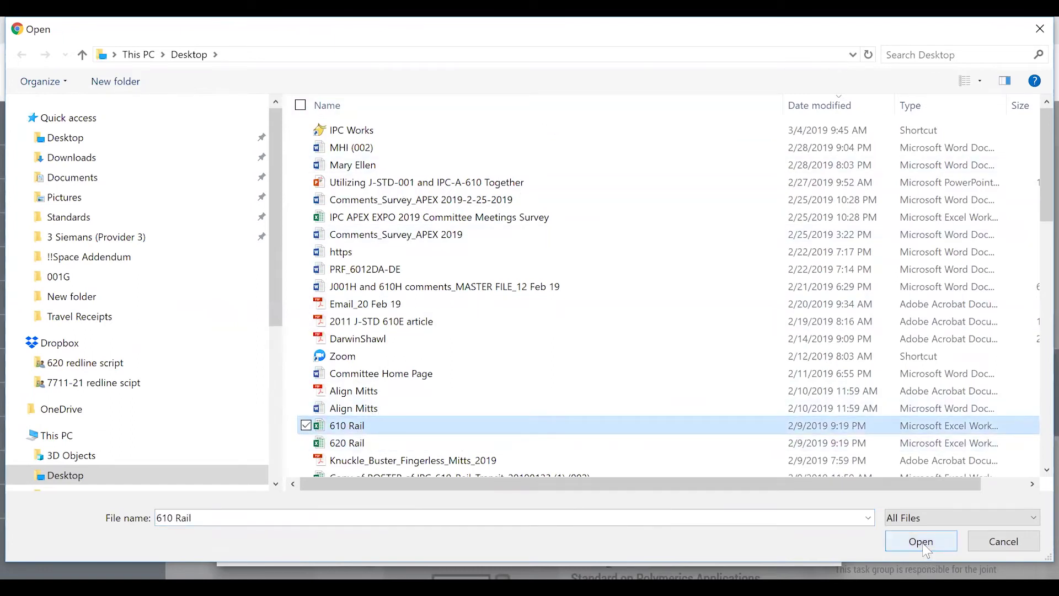
{"action": "left_click", "coordinate": [925, 546]}
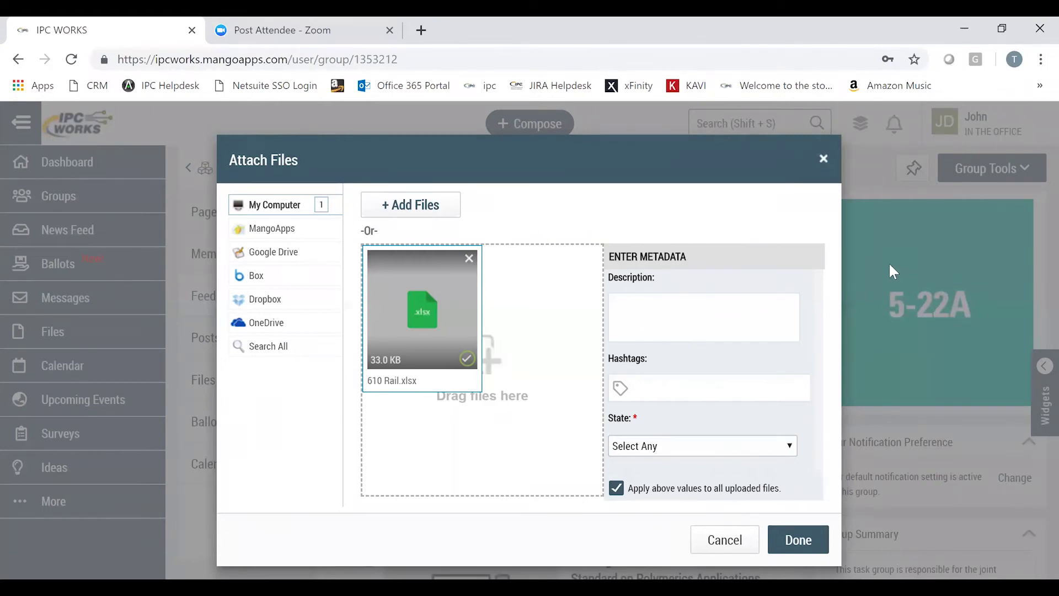
- Attach 610 Rail.xlsx with the state General Information and check who the update can be shared with
{"action": "left_click", "coordinate": [673, 318]}
{"action": "left_click", "coordinate": [791, 447]}
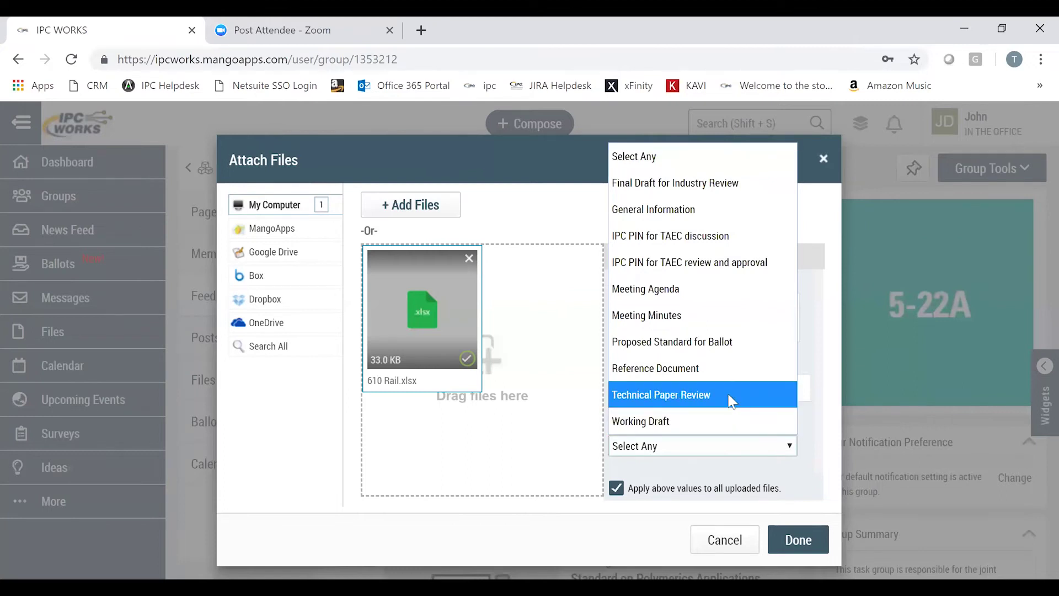
{"action": "left_click", "coordinate": [667, 209]}
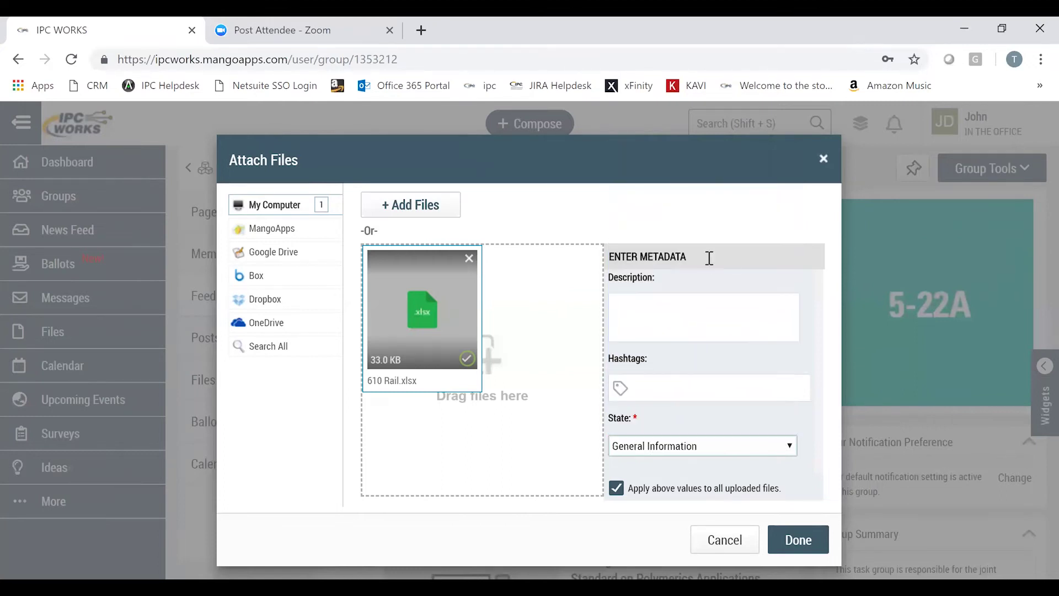
{"action": "left_click", "coordinate": [790, 448]}
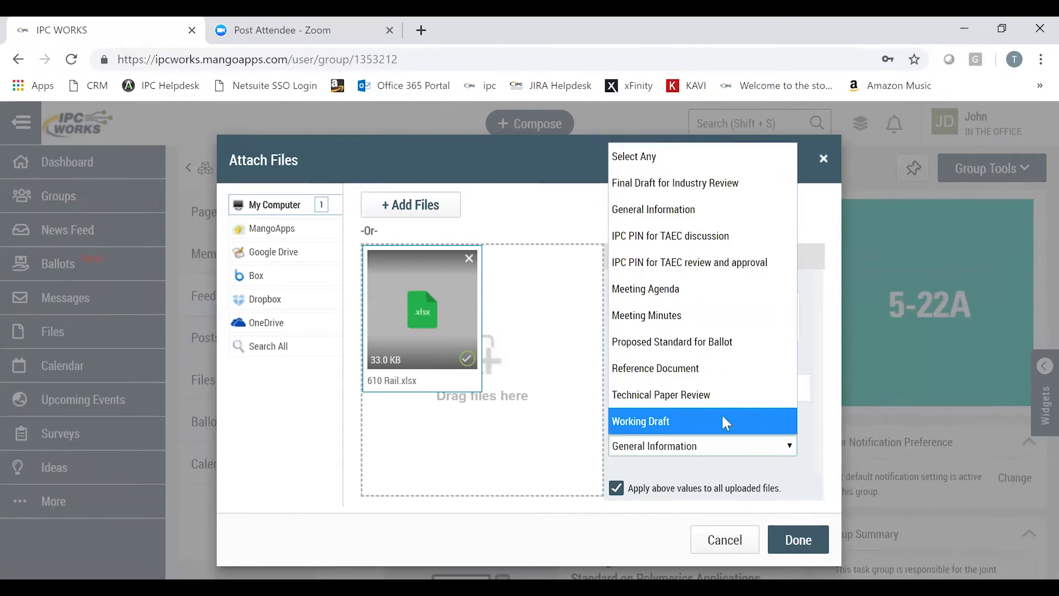
{"action": "left_click", "coordinate": [800, 550]}
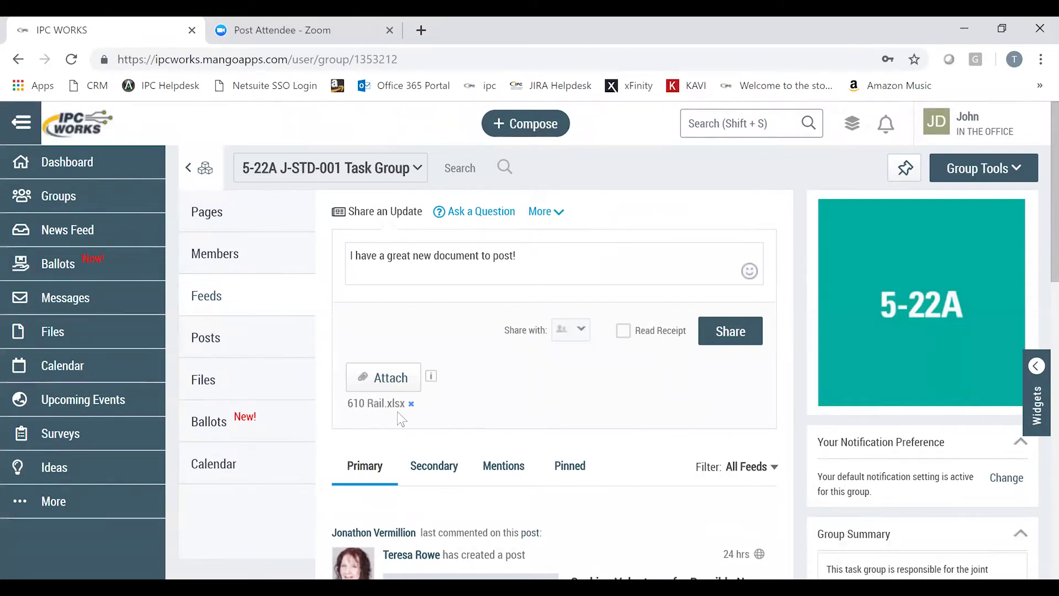
{"action": "left_click", "coordinate": [730, 336]}
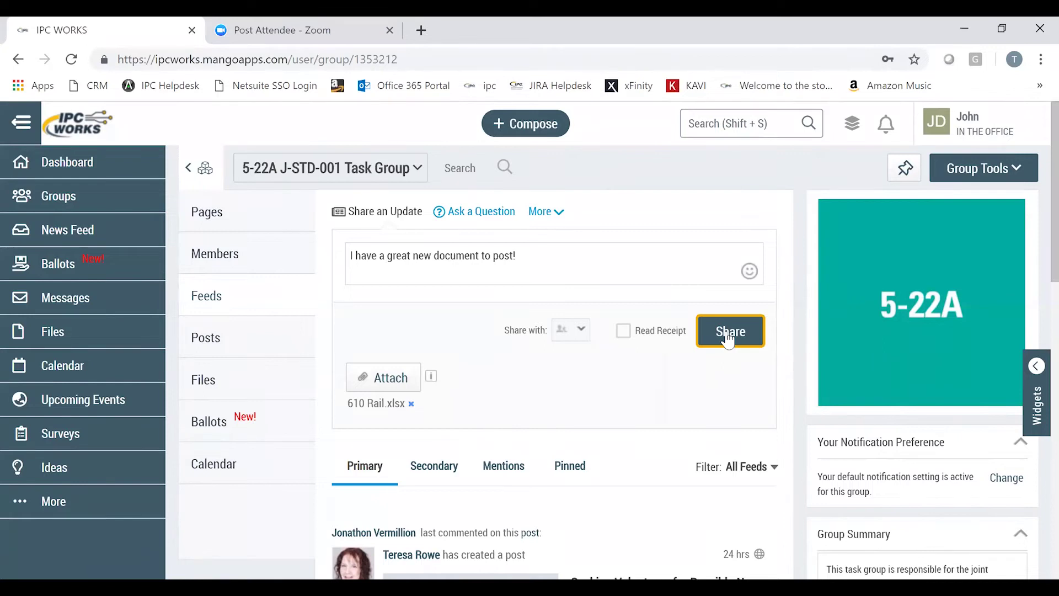
{"action": "left_click", "coordinate": [582, 331]}
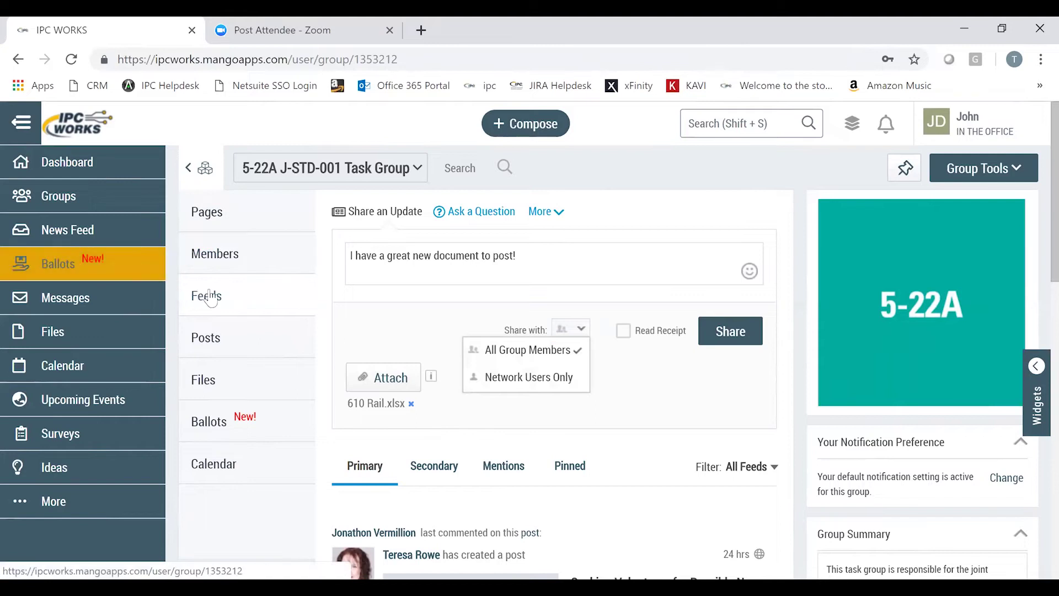
- Go to the group's posts, discarding the unposted update, and read the Seeking Volunteers post with its comments
{"action": "left_click", "coordinate": [232, 345]}
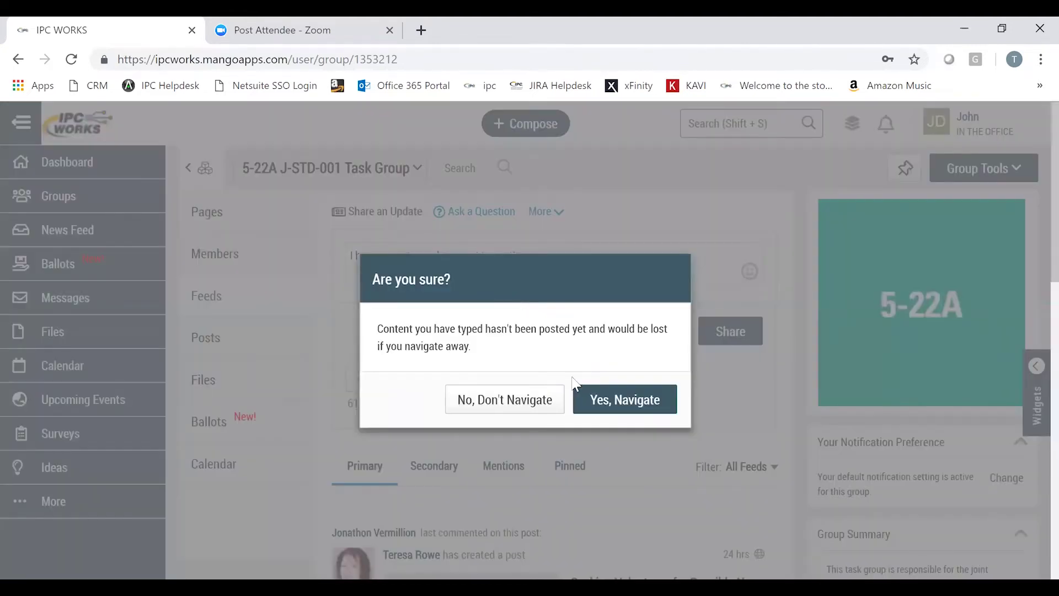
{"action": "left_click", "coordinate": [618, 406]}
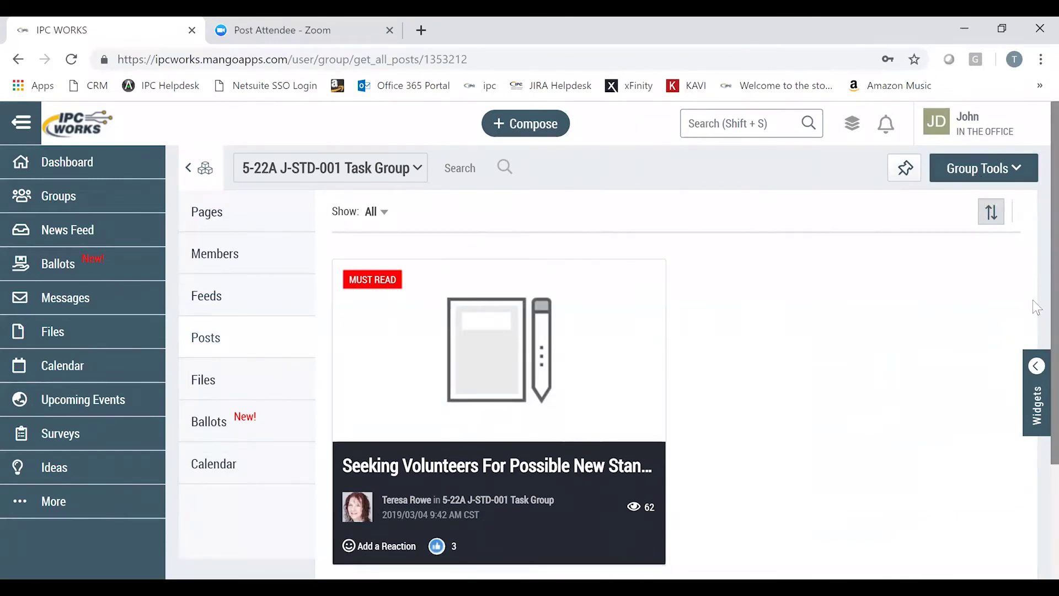
{"action": "scroll", "coordinate": [1033, 320], "scroll_direction": "down", "scroll_amount": 1}
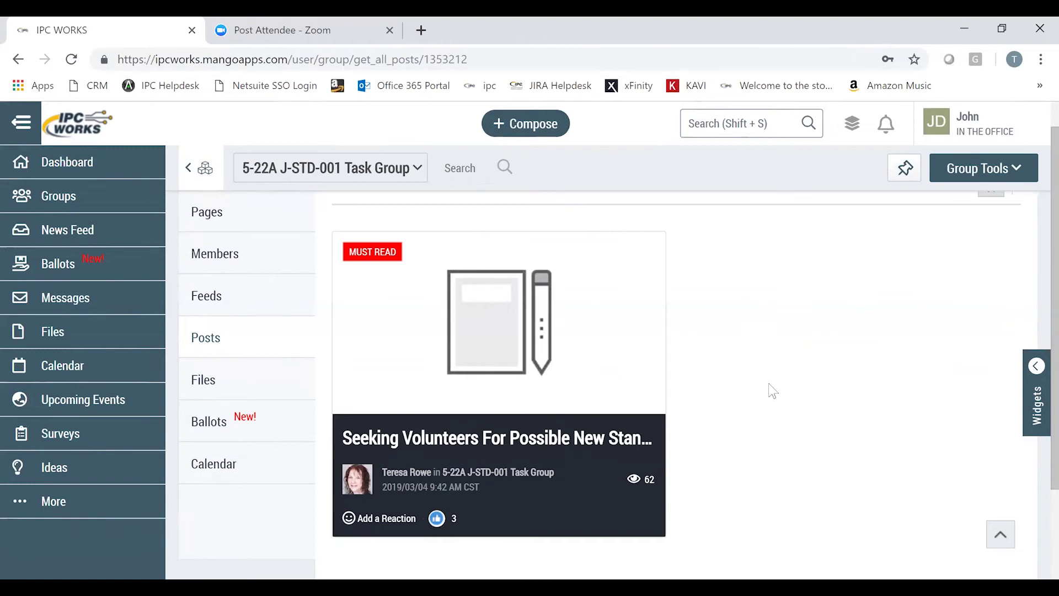
{"action": "left_click", "coordinate": [505, 338]}
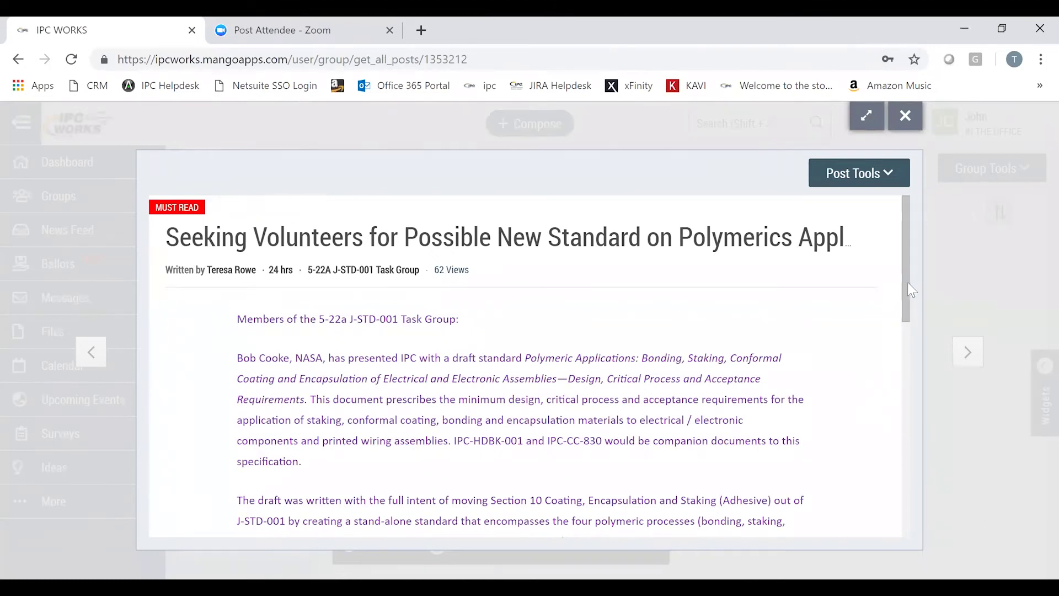
{"action": "scroll", "coordinate": [908, 331], "scroll_direction": "down", "scroll_amount": 4}
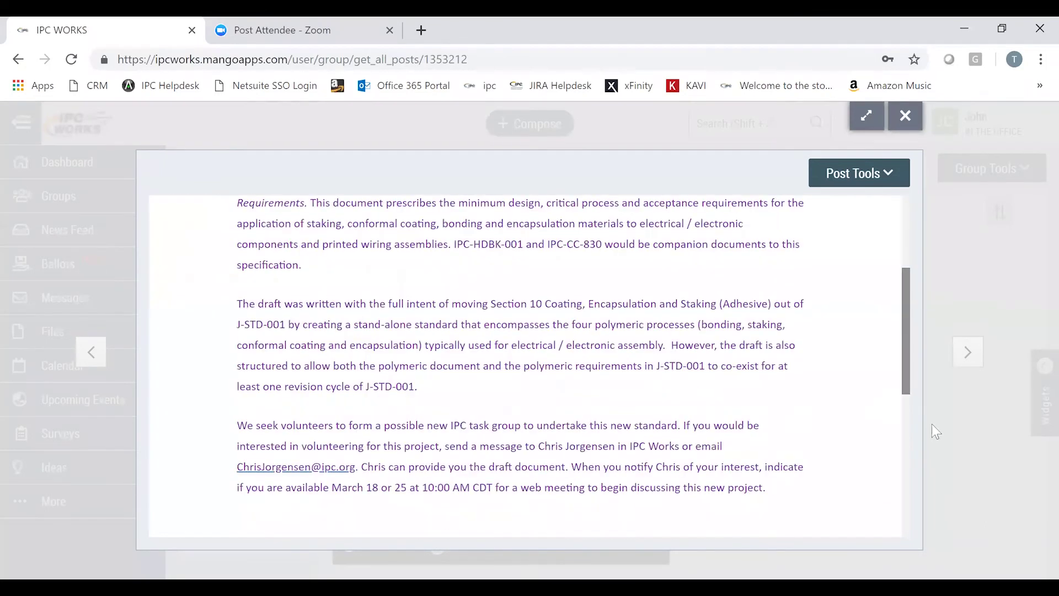
{"action": "scroll", "coordinate": [932, 424], "scroll_direction": "down", "scroll_amount": 9}
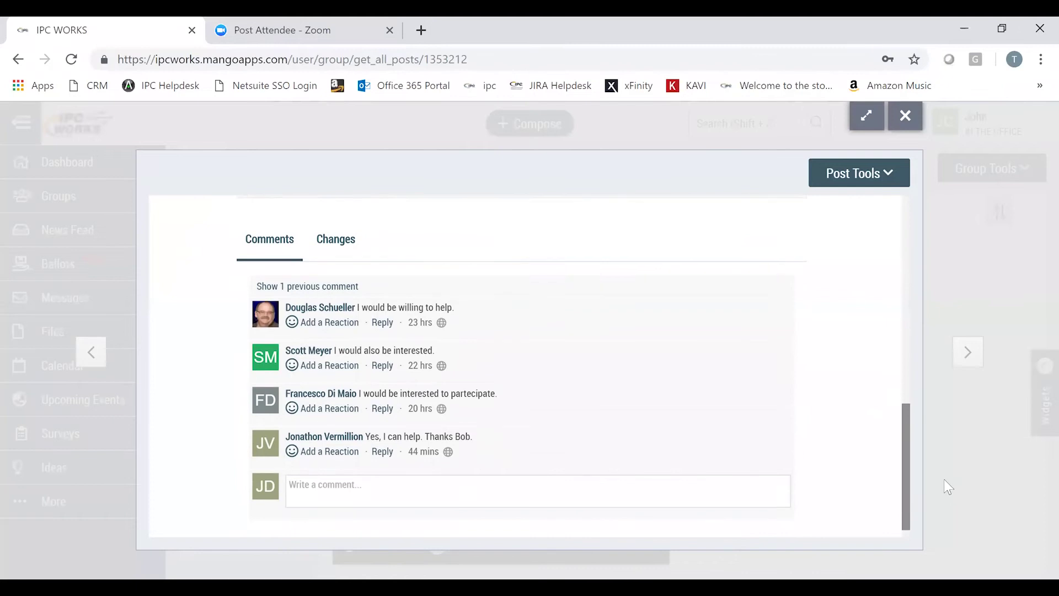
{"action": "scroll", "coordinate": [944, 485], "scroll_direction": "up", "scroll_amount": 1}
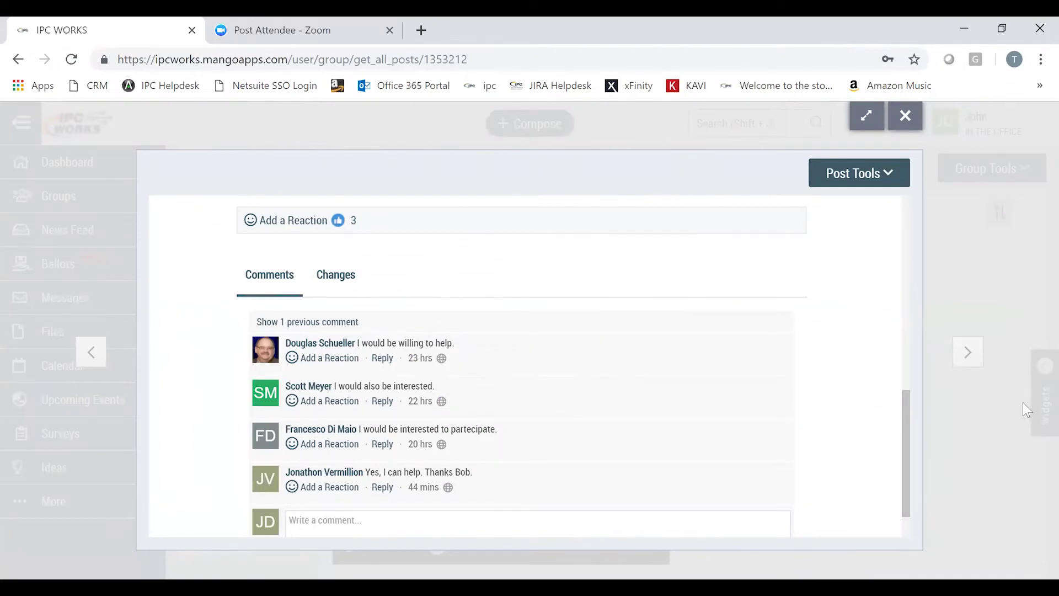
{"action": "left_click", "coordinate": [987, 400]}
- Open the group's files and expand J-STD-001, Rev G and its Ballot (2017) and Final Draft for Industry Review (2017) folders
{"action": "left_click", "coordinate": [246, 394]}
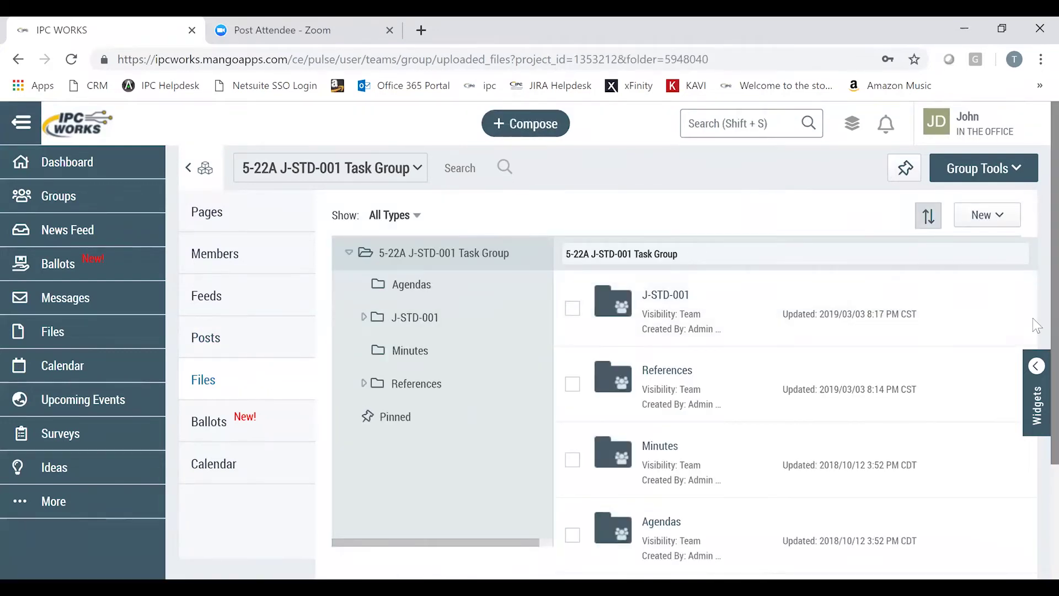
{"action": "scroll", "coordinate": [1033, 318], "scroll_direction": "down", "scroll_amount": 1}
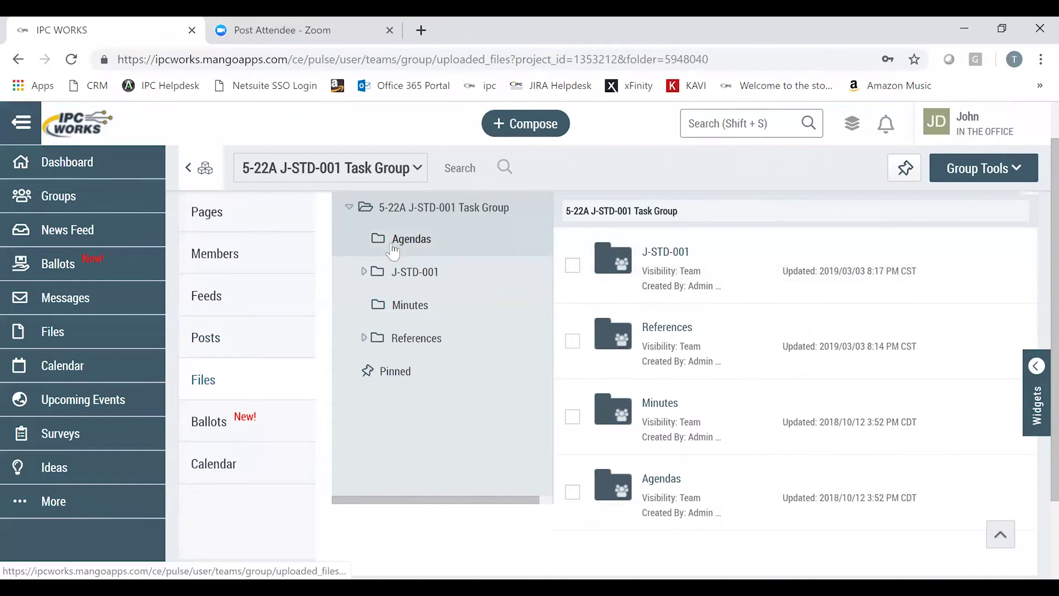
{"action": "left_click", "coordinate": [364, 273]}
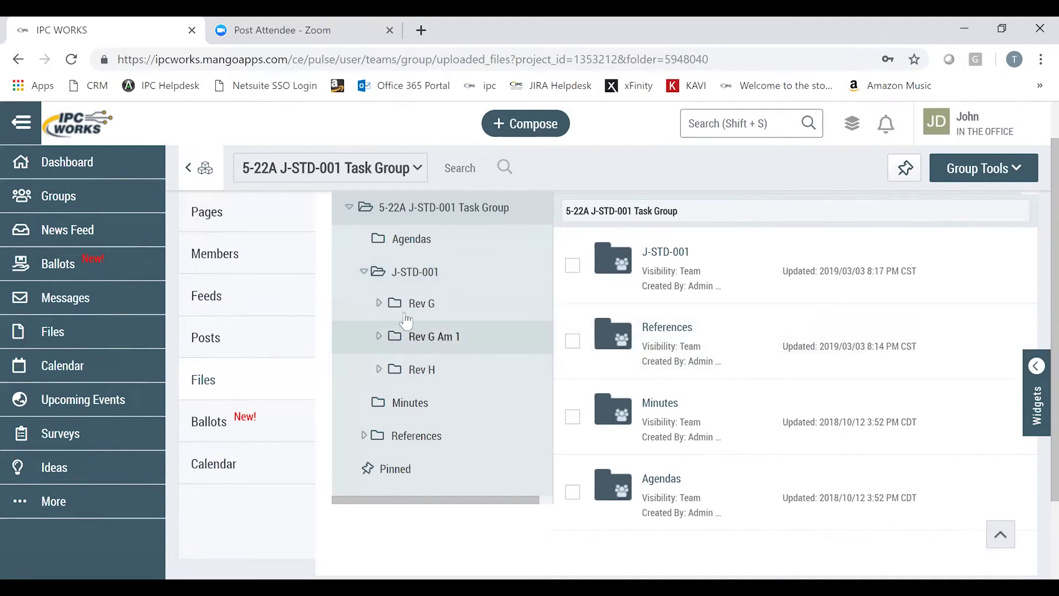
{"action": "left_click", "coordinate": [381, 305]}
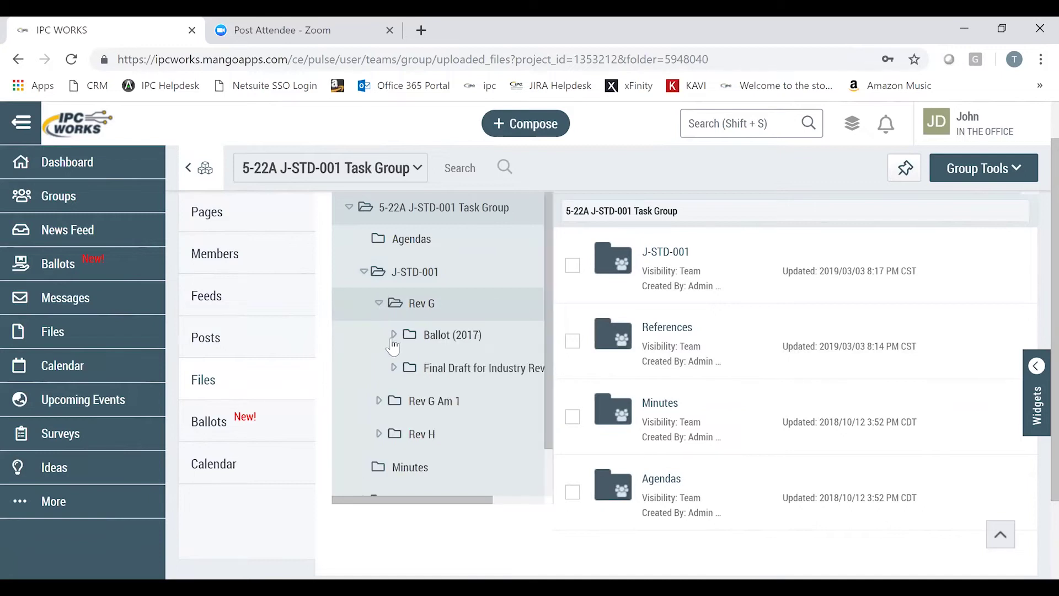
{"action": "left_click", "coordinate": [395, 337]}
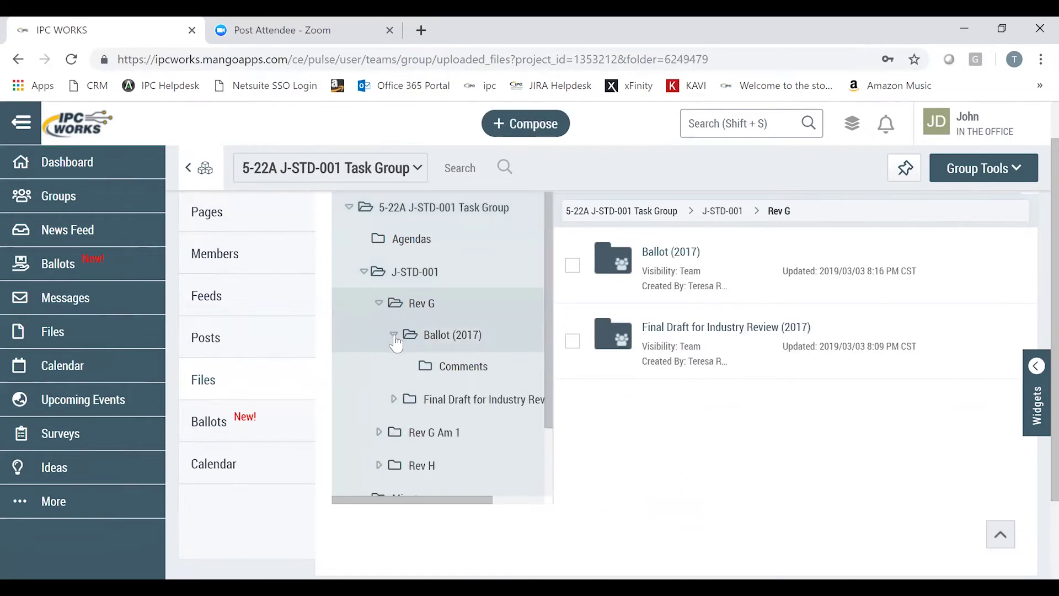
{"action": "left_click", "coordinate": [393, 400]}
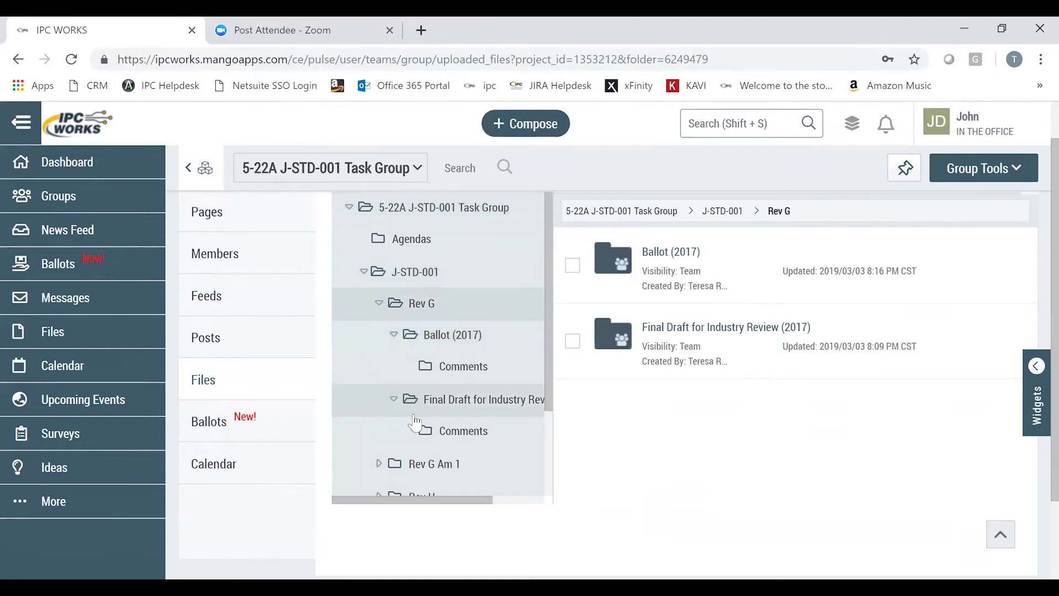
- Expand the Rev H folder and its Working Draft (2018-) subfolder in the group's file tree
{"action": "scroll", "coordinate": [386, 397], "scroll_direction": "down", "scroll_amount": 2}
{"action": "left_click", "coordinate": [380, 380]}
{"action": "scroll", "coordinate": [397, 389], "scroll_direction": "down", "scroll_amount": 2}
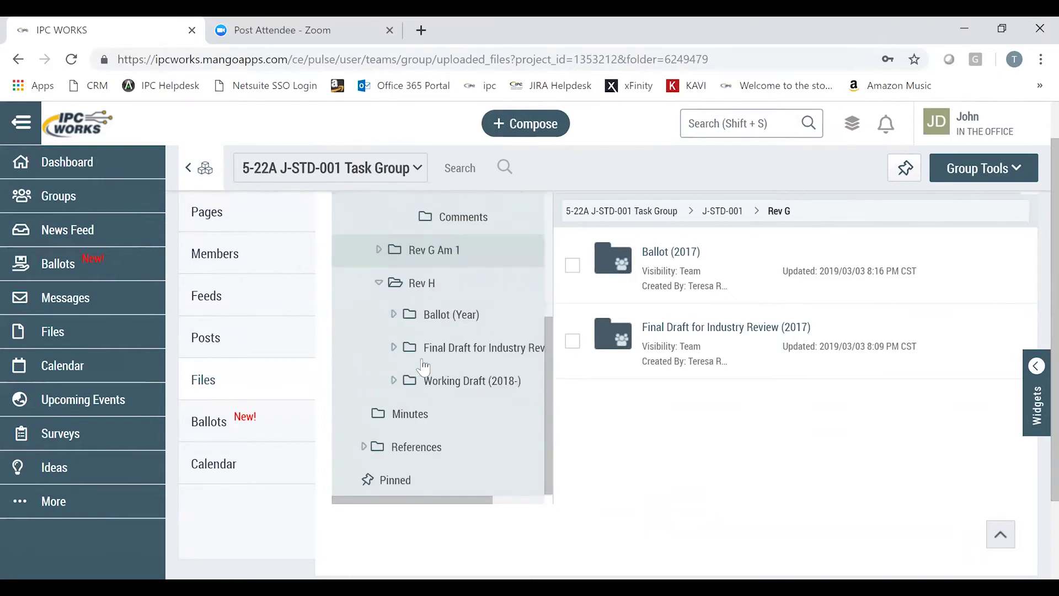
{"action": "left_click", "coordinate": [394, 379]}
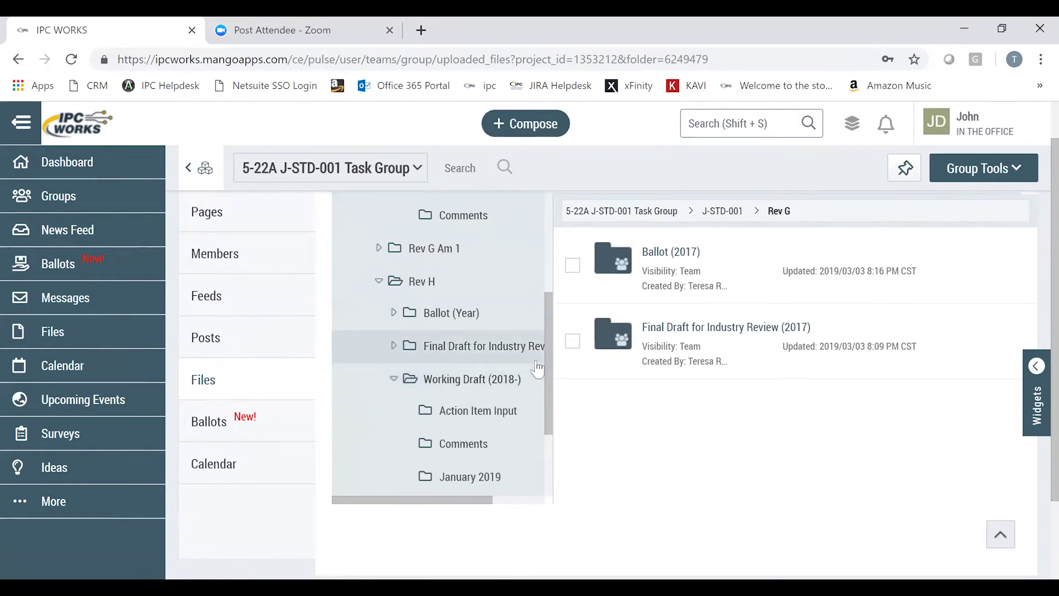
- Open the Comments folder under Rev H's Working Draft (2018-) and look through its files
{"action": "scroll", "coordinate": [539, 368], "scroll_direction": "down", "scroll_amount": 3}
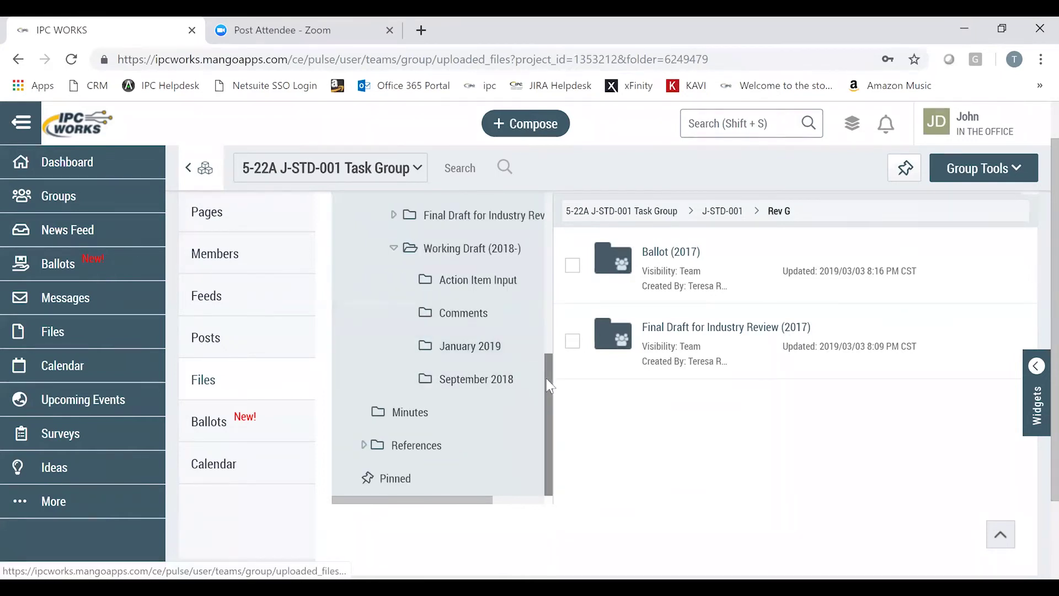
{"action": "scroll", "coordinate": [550, 372], "scroll_direction": "up", "scroll_amount": 1}
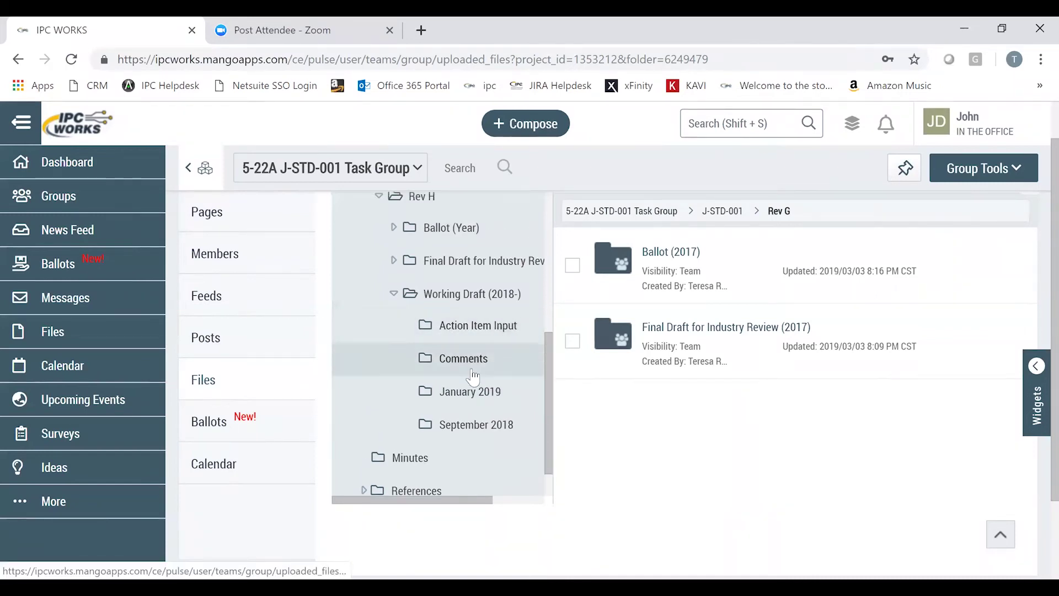
{"action": "left_click", "coordinate": [462, 364]}
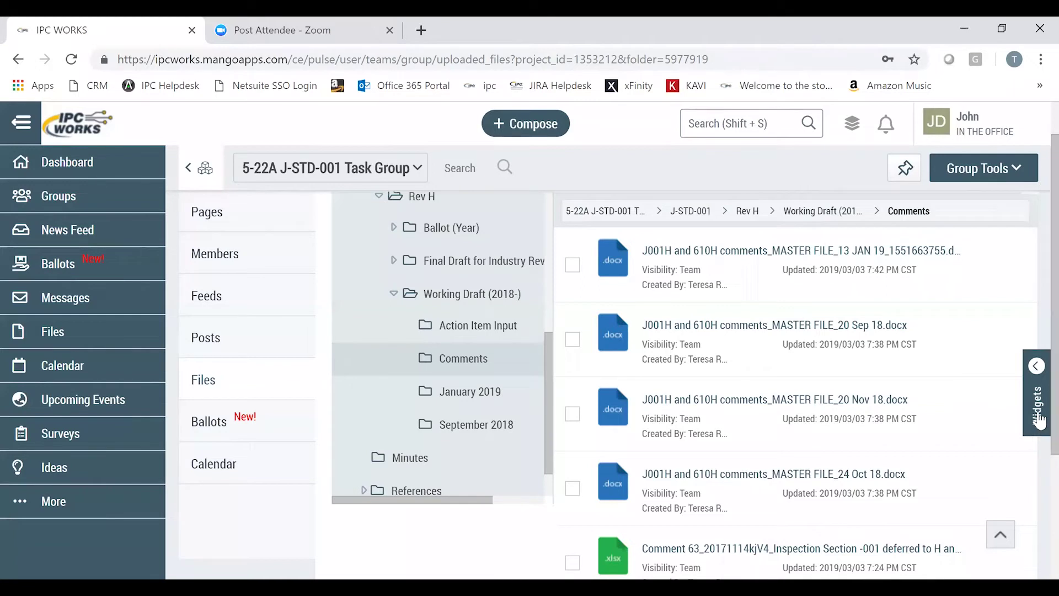
{"action": "scroll", "coordinate": [1033, 458], "scroll_direction": "down", "scroll_amount": 1}
{"action": "scroll", "coordinate": [1033, 458], "scroll_direction": "down", "scroll_amount": 3}
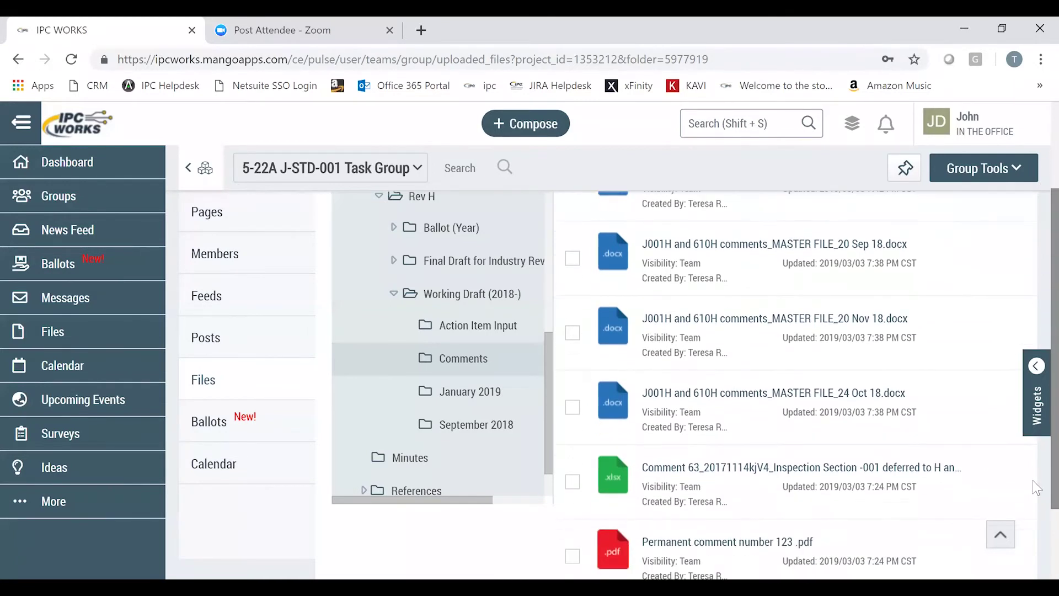
- View the group's March 2019 calendar by month and return to the group's files
{"action": "left_click_drag", "start_coordinate": [1034, 522], "coordinate": [1036, 400]}
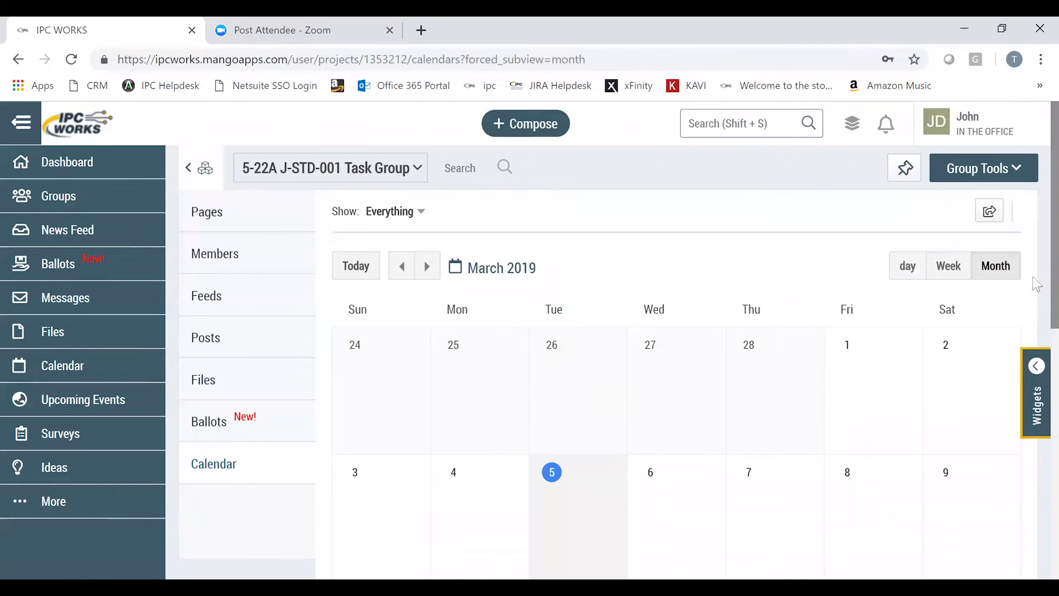
{"action": "scroll", "coordinate": [1034, 275], "scroll_direction": "down", "scroll_amount": 2}
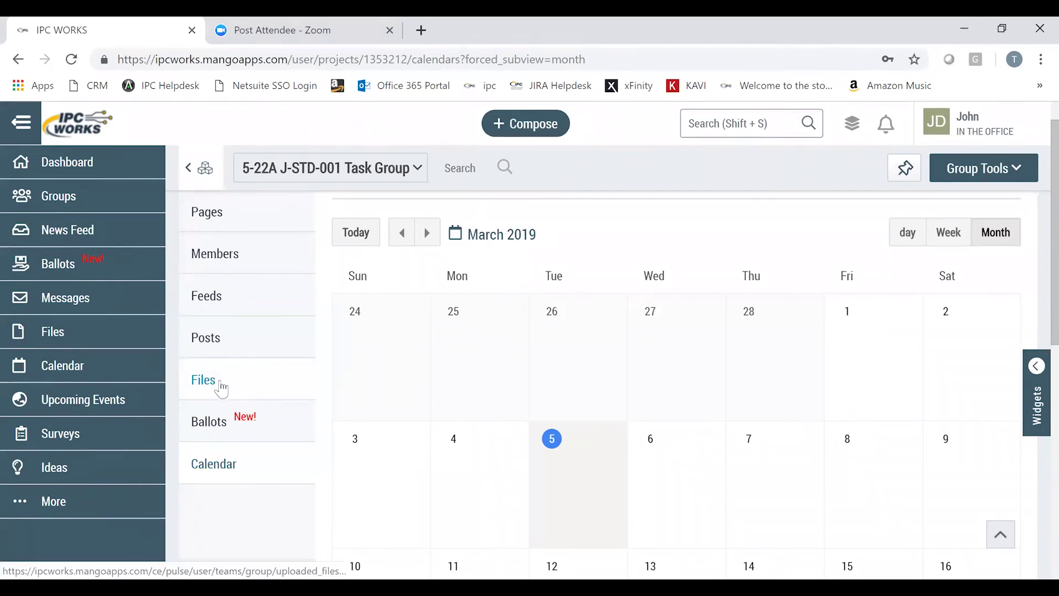
{"action": "left_click", "coordinate": [220, 385]}
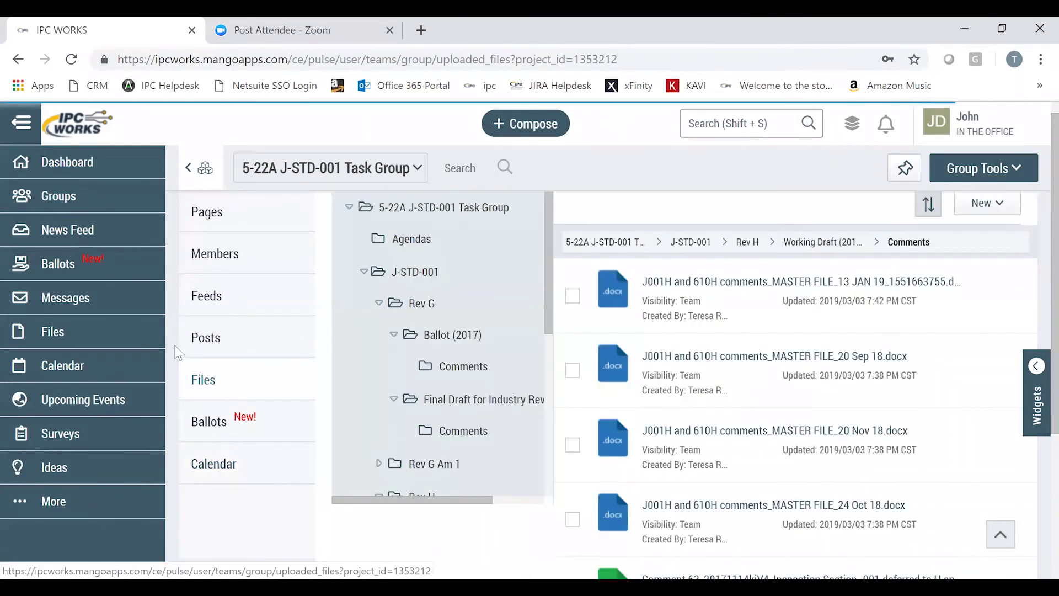
- Go to the site-wide Files, open the D-72 E-Textiles Materials Subcommittee folder in Group Files, and look through its contents
{"action": "left_click", "coordinate": [50, 335]}
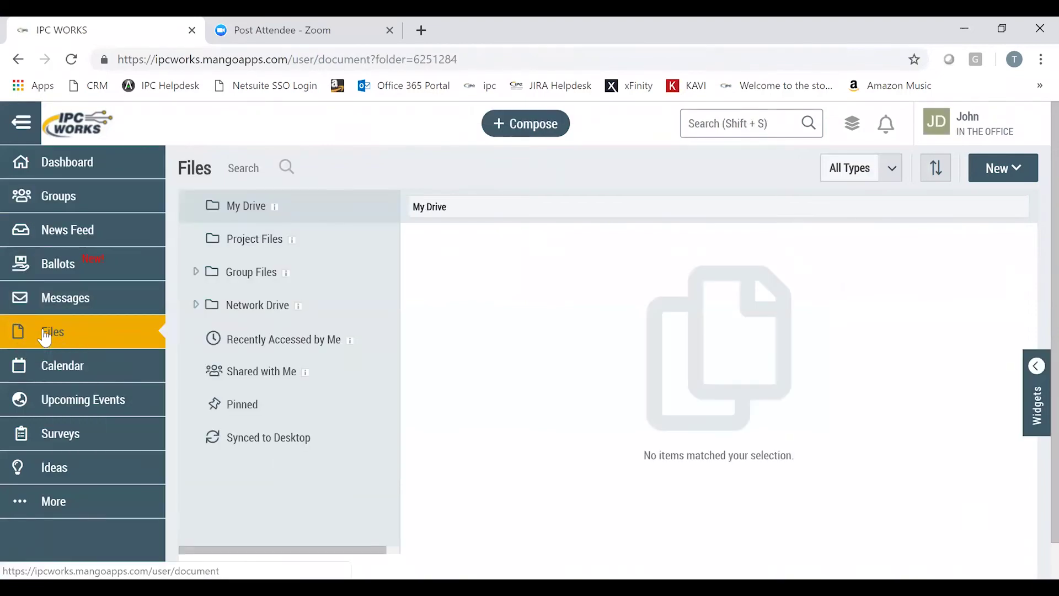
{"action": "left_click", "coordinate": [260, 281]}
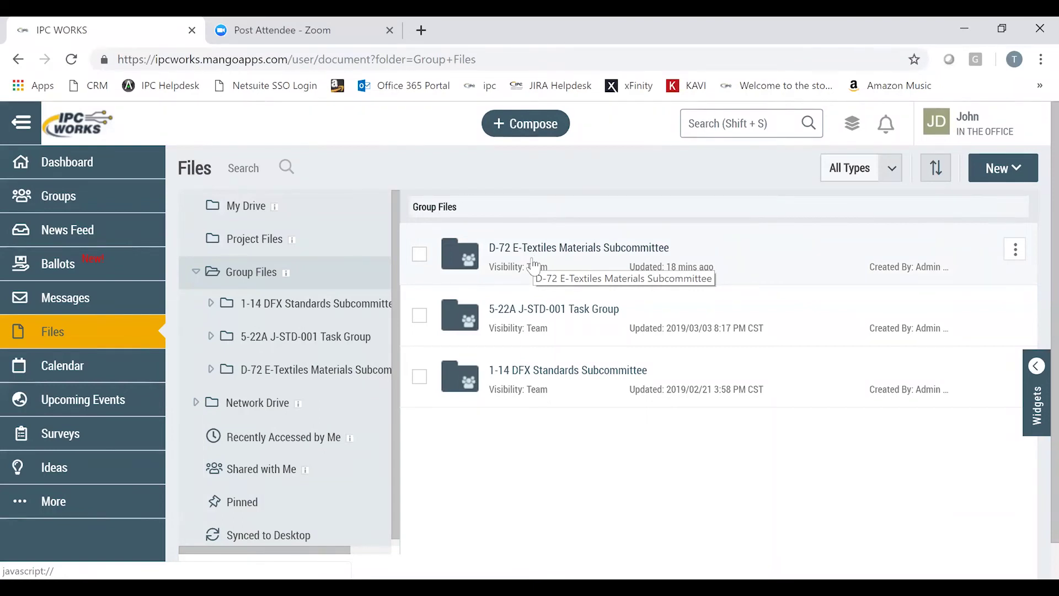
{"action": "left_click", "coordinate": [504, 263]}
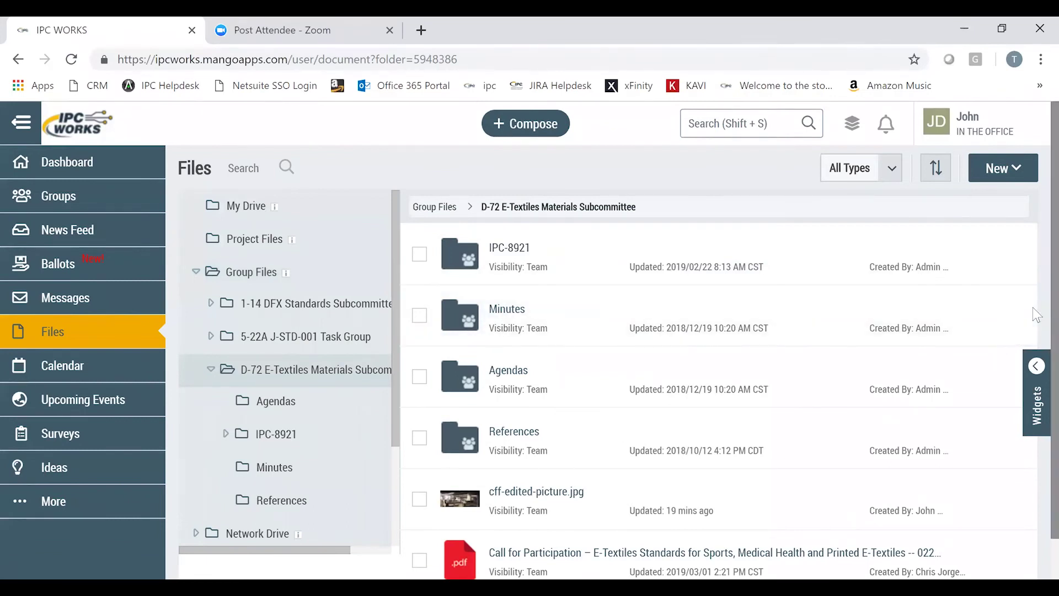
{"action": "scroll", "coordinate": [1036, 314], "scroll_direction": "down", "scroll_amount": 1}
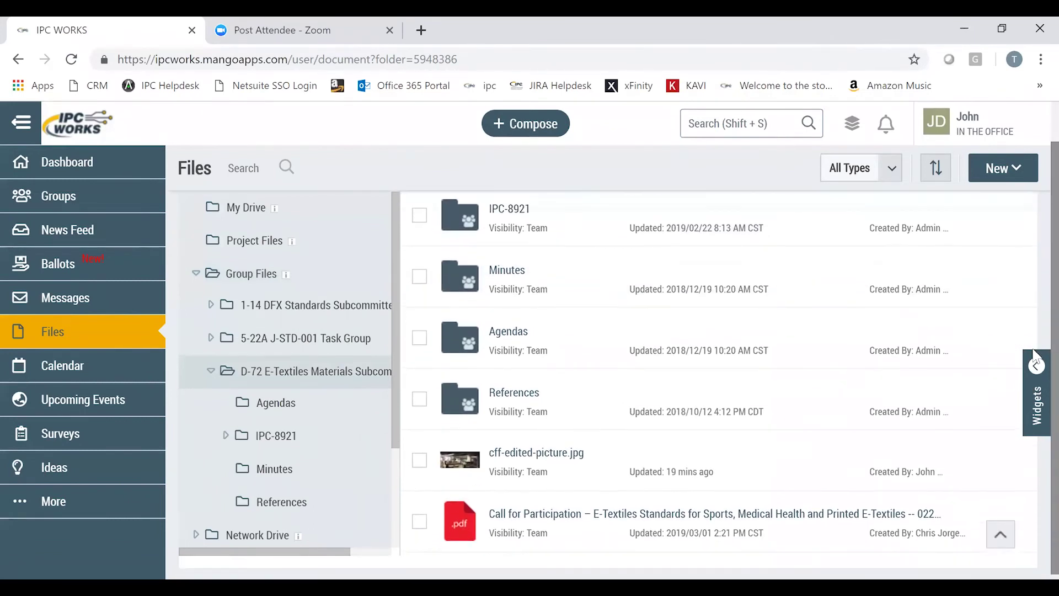
{"action": "scroll", "coordinate": [1037, 338], "scroll_direction": "up", "scroll_amount": 1}
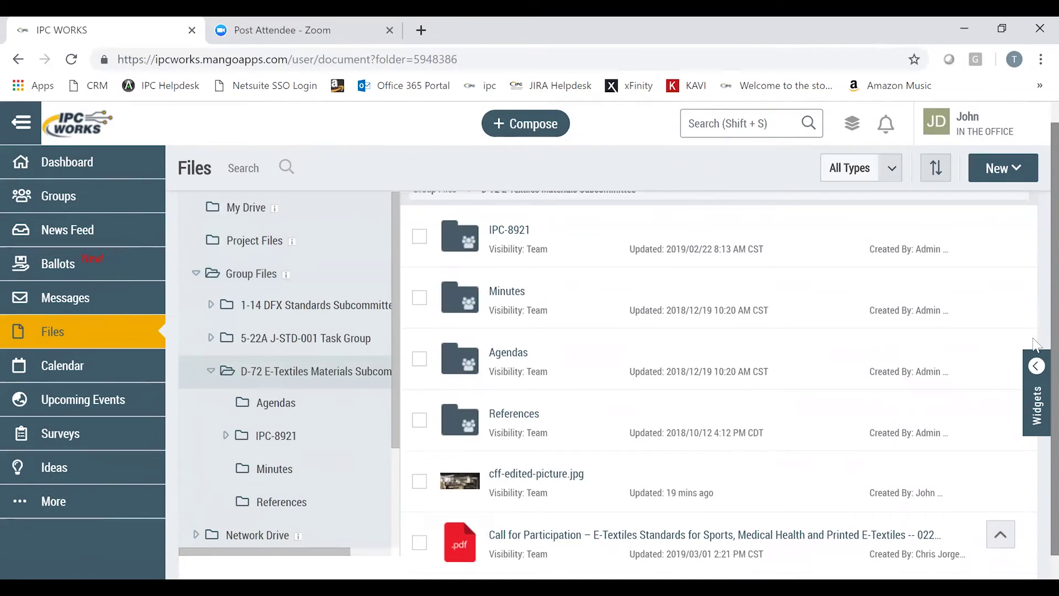
{"action": "scroll", "coordinate": [1036, 339], "scroll_direction": "down", "scroll_amount": 1}
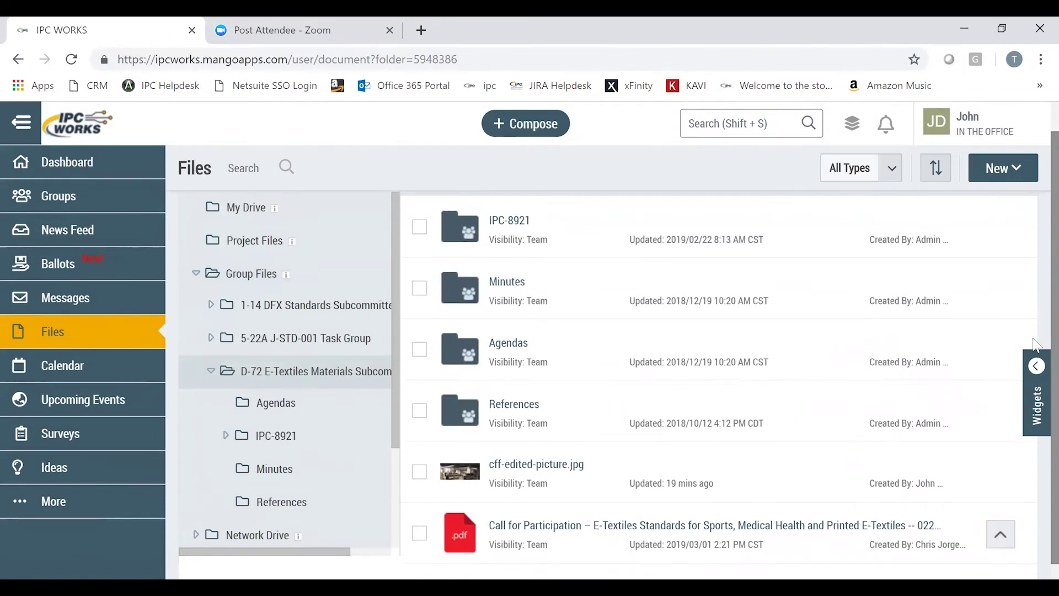